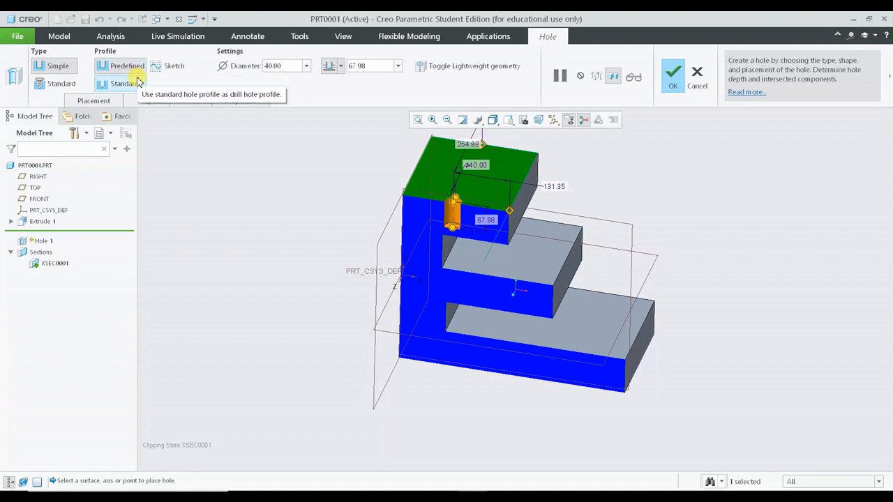
# - Give the hole a standard drill profile with countersink and counterbore, and display its shape settings
pyautogui.scroll(-2, 404, 195)
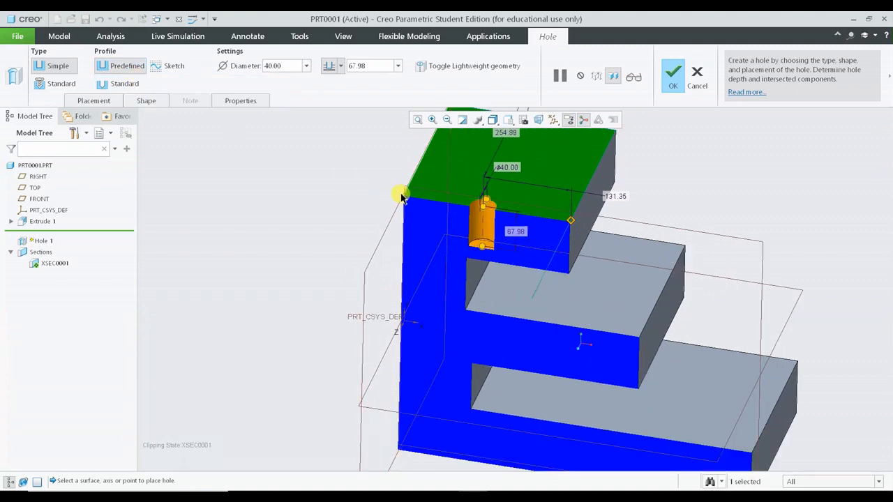
pyautogui.click(112, 83)
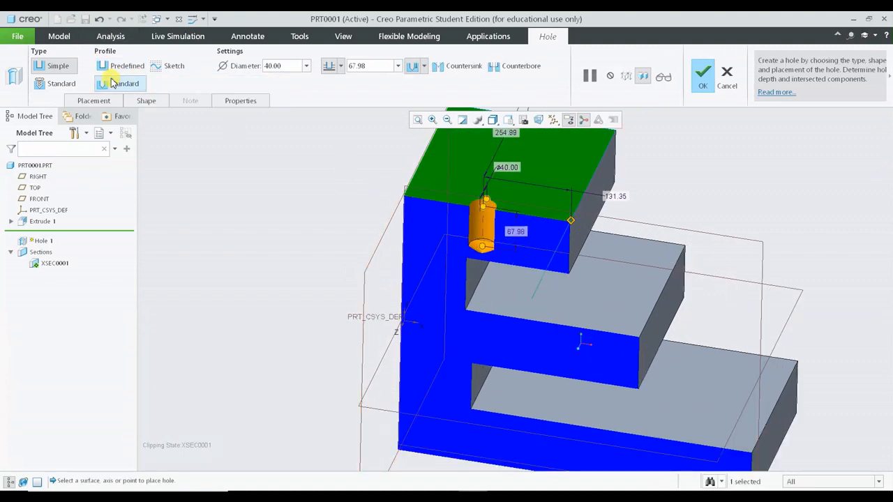
pyautogui.click(457, 66)
pyautogui.click(513, 64)
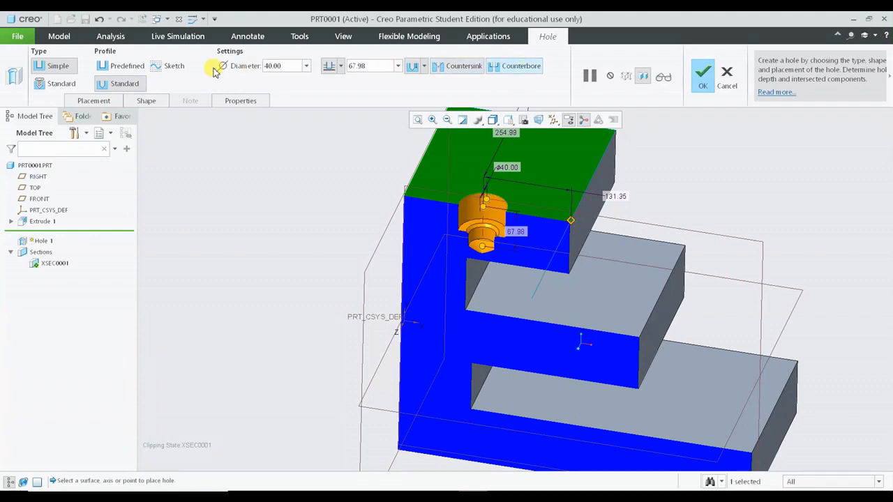
pyautogui.click(142, 101)
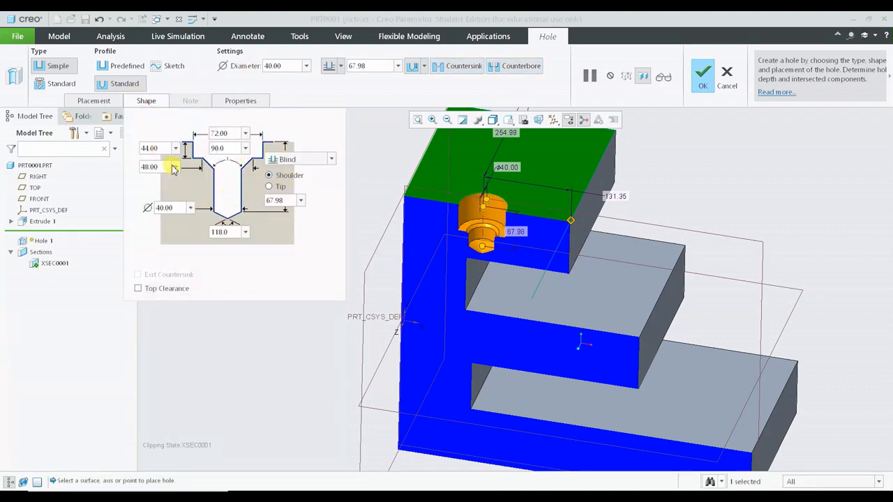
# - Try the predefined and sketched profiles for the hole, and discard the hole edit
pyautogui.click(129, 68)
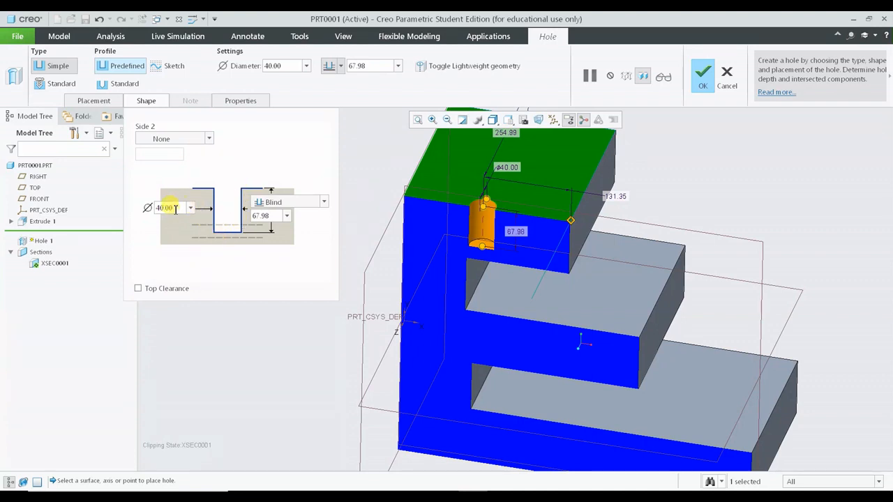
pyautogui.doubleClick(176, 209)
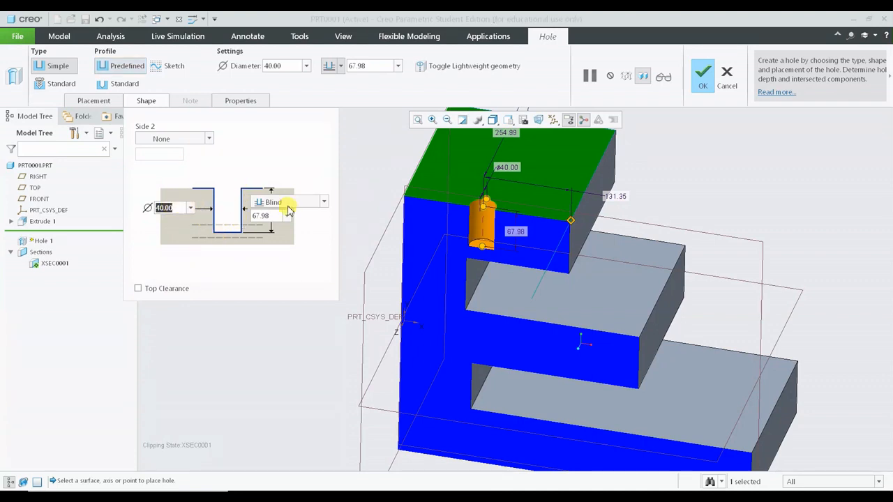
pyautogui.click(180, 70)
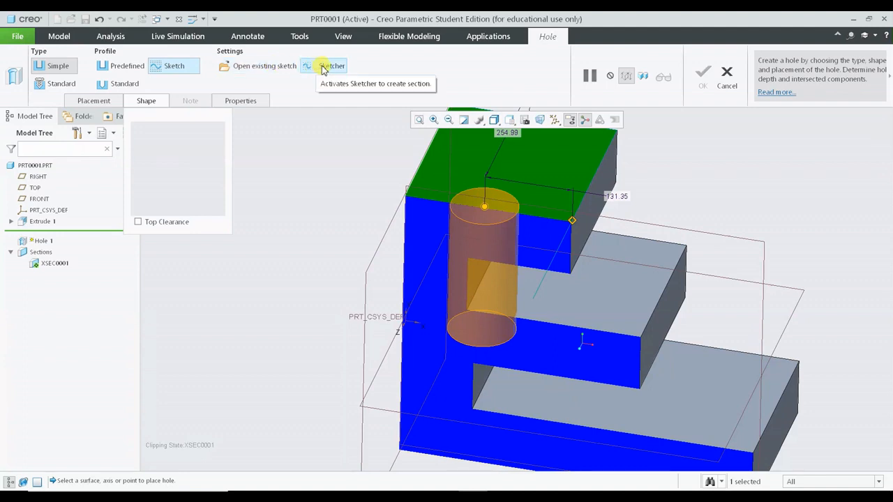
pyautogui.click(727, 77)
pyautogui.click(451, 279)
pyautogui.scroll(-3, 338, 238)
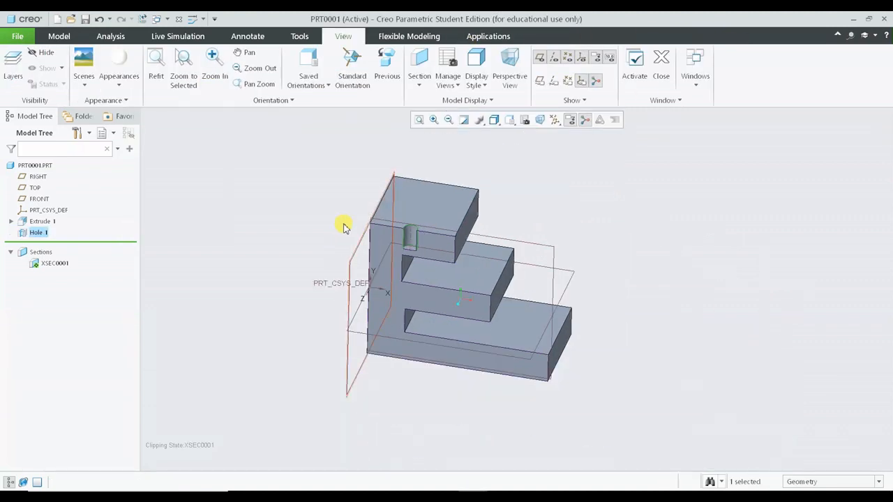
# - Measure the combined perimeter of the part's uppermost face and its underside with the Length measurement
pyautogui.click(112, 36)
pyautogui.click(334, 69)
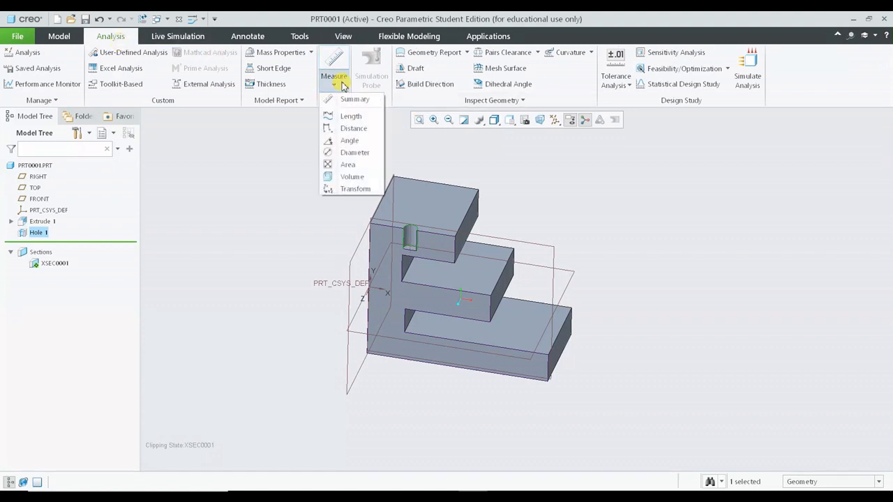
pyautogui.click(353, 117)
pyautogui.click(403, 193)
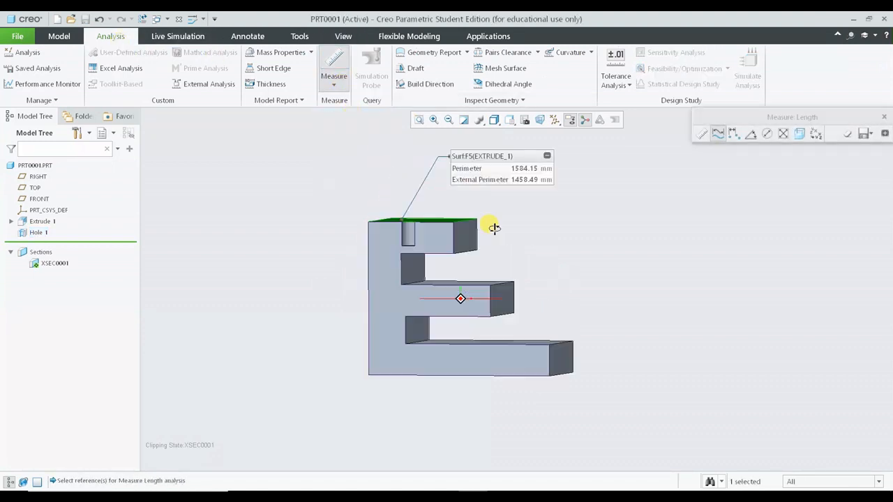
pyautogui.hotkey('ctrl', 'd')
pyautogui.keyDown('ctrl'); pyautogui.click(472, 383); pyautogui.keyUp('ctrl')
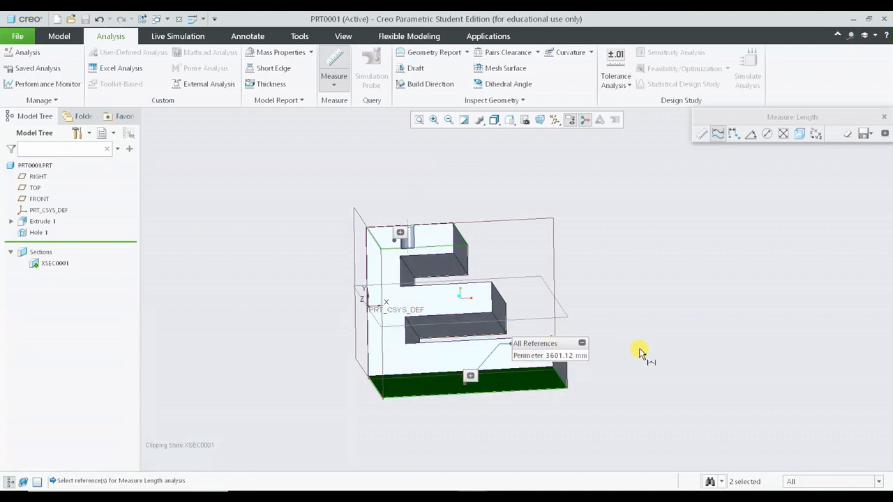
pyautogui.moveTo(640, 354); pyautogui.dragTo(624, 381, button='middle')
pyautogui.moveTo(604, 333)
pyautogui.mouseDown(button='middle')
pyautogui.moveTo(629, 294)
pyautogui.moveTo(584, 355)
pyautogui.mouseUp(button='middle')
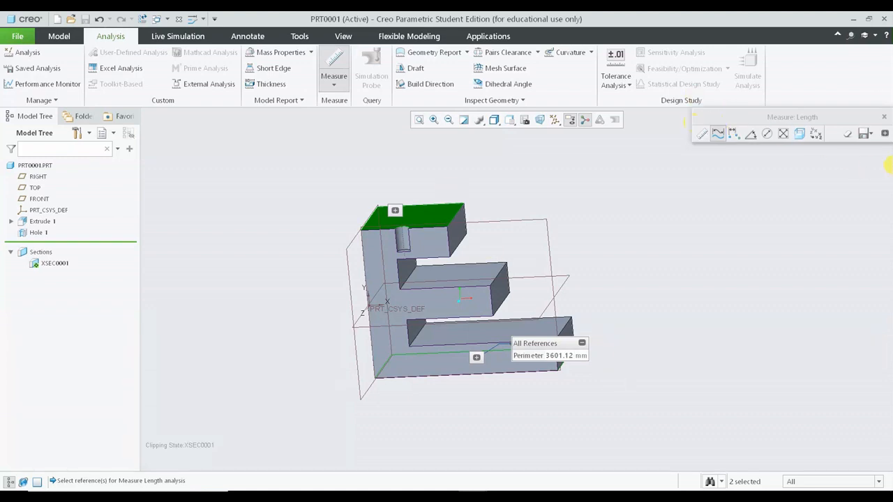
pyautogui.click(884, 117)
# - Edit the definition of Hole 1, set its profile to Sketch, and open Sketcher for the hole section
pyautogui.doubleClick(36, 233)
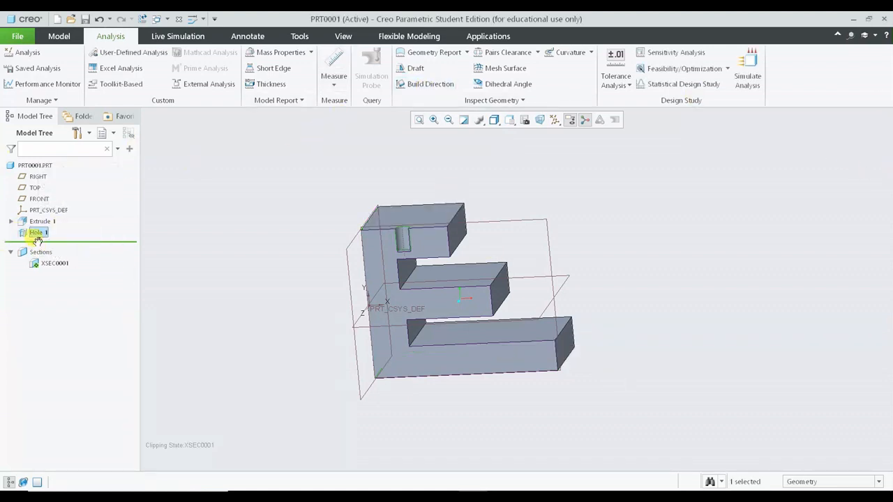
pyautogui.rightClick(36, 234)
pyautogui.click(60, 188)
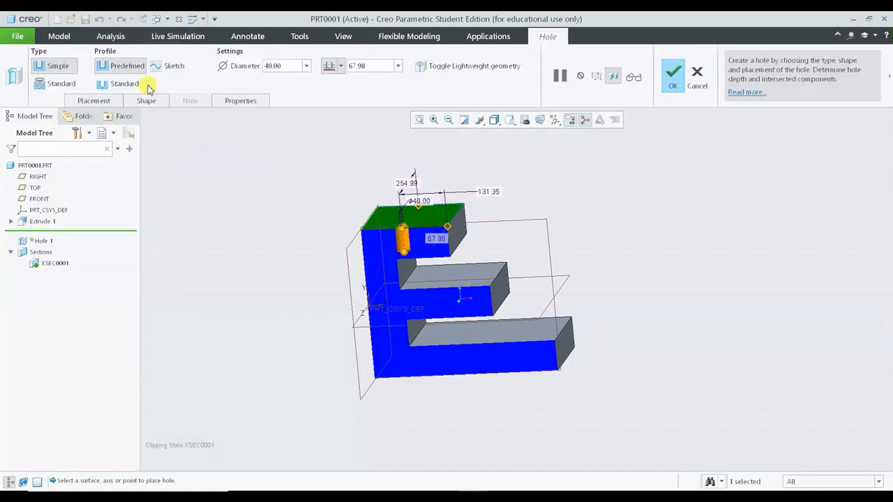
pyautogui.click(173, 70)
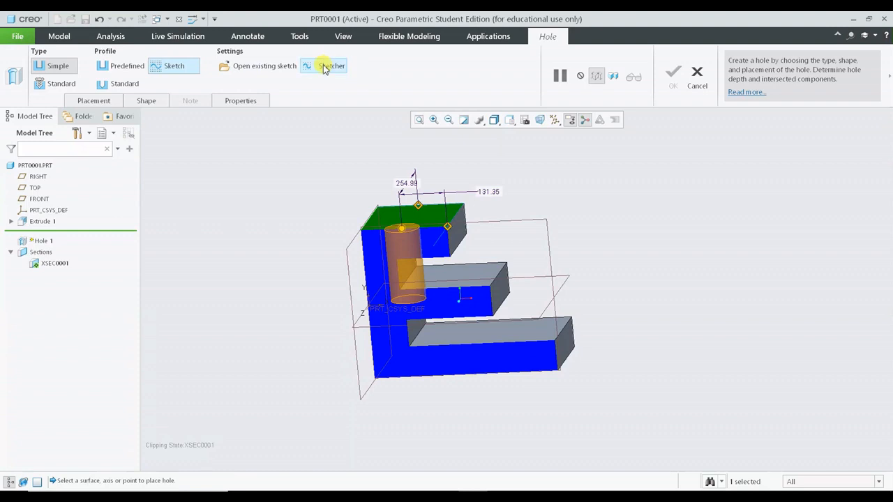
pyautogui.click(325, 66)
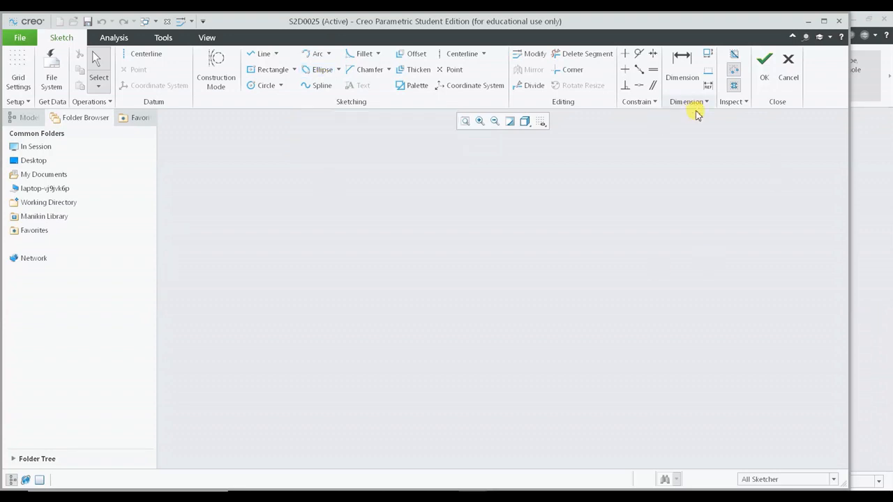
# - Draw a vertical centerline through the middle of the empty hole sketch
pyautogui.click(451, 56)
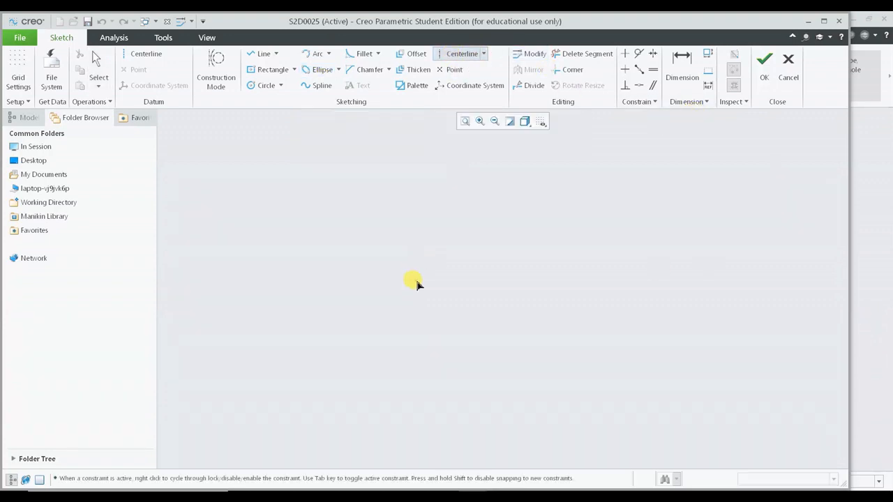
pyautogui.click(418, 261)
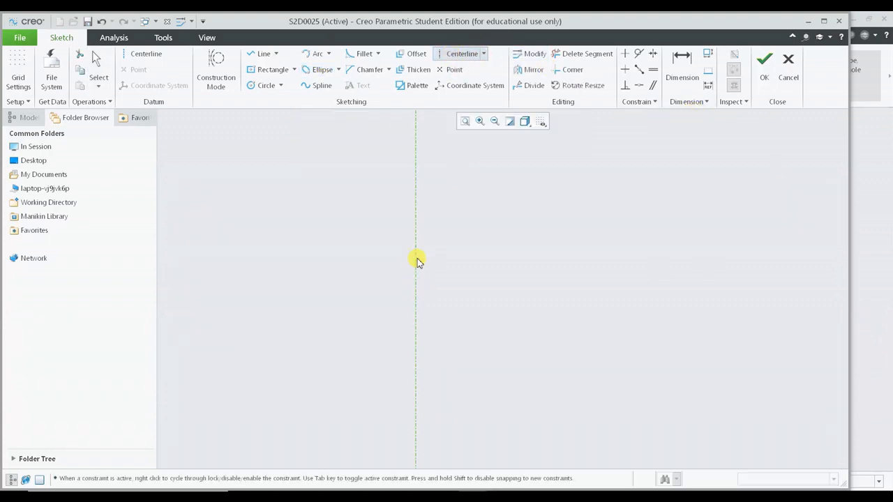
pyautogui.middleClick(545, 275)
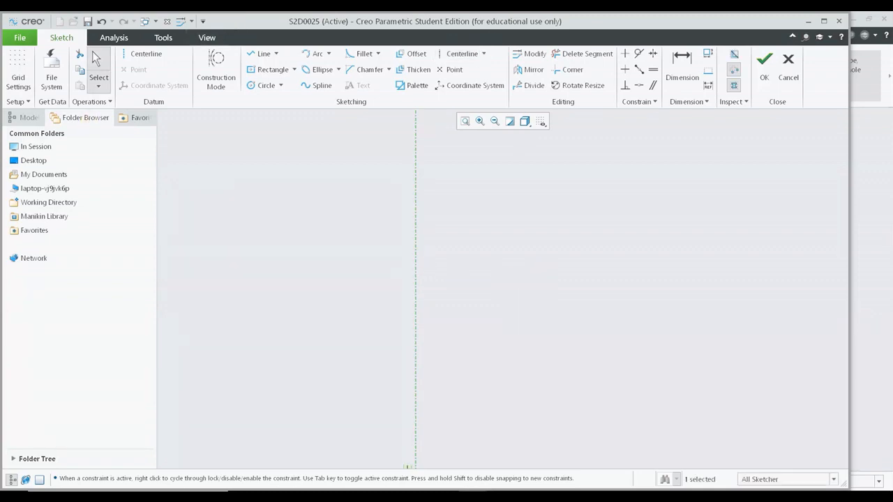
# - Sketch a closed stepped line profile against the centerline, about 19.5 high and 7.7 wide, with a slanted segment flaring toward its lower end
pyautogui.click(254, 58)
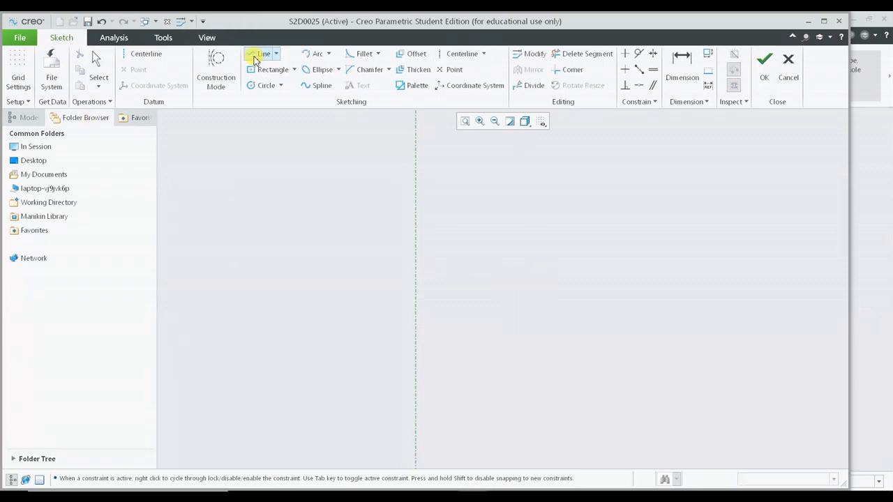
pyautogui.click(416, 203)
pyautogui.click(496, 204)
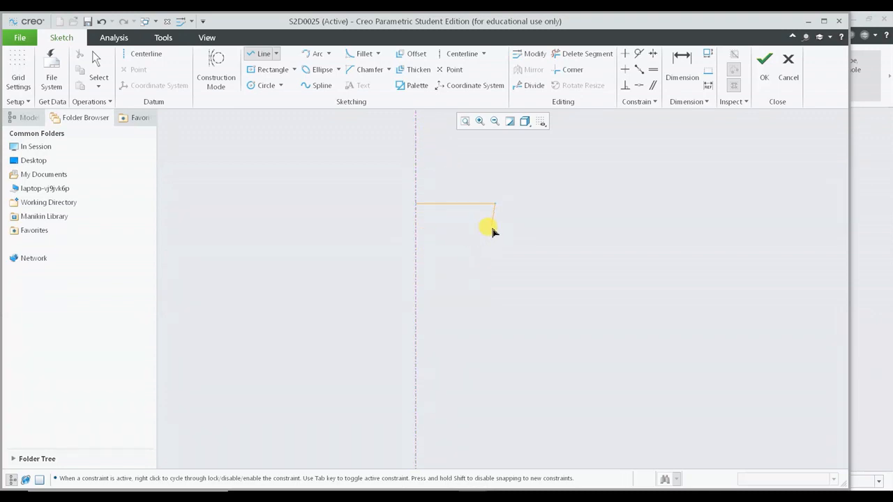
pyautogui.click(495, 268)
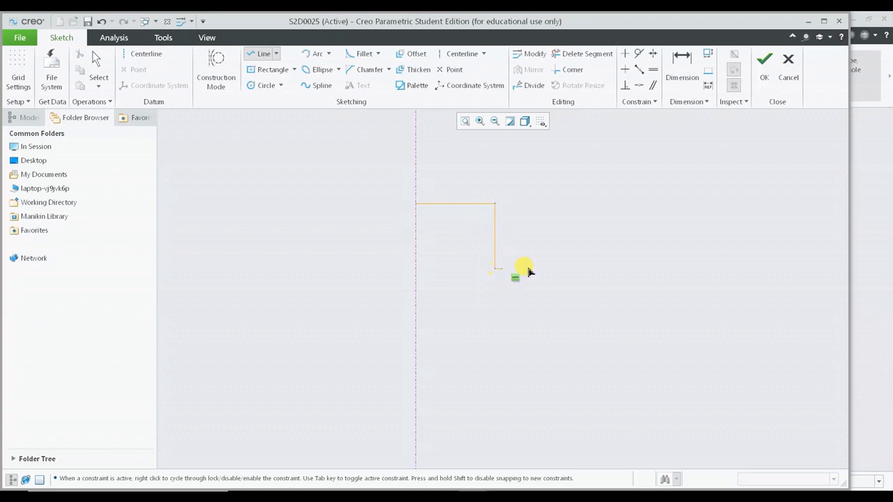
pyautogui.click(580, 269)
pyautogui.click(580, 347)
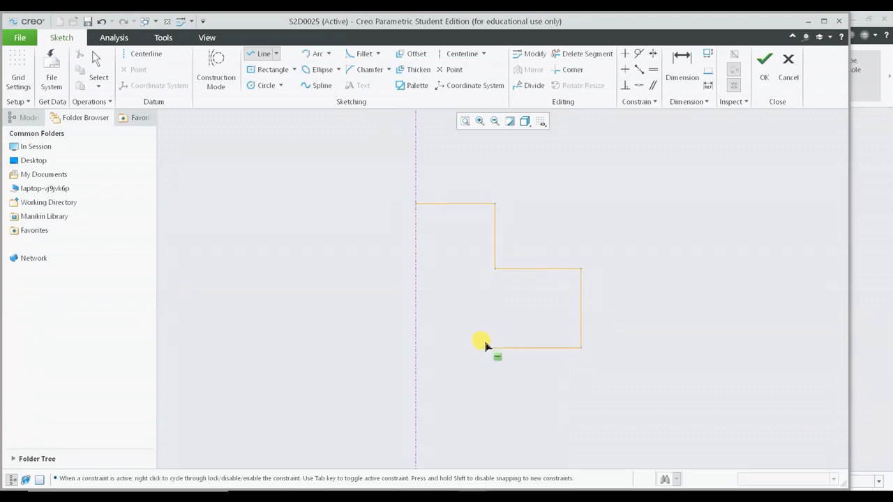
pyautogui.click(485, 347)
pyautogui.scroll(4, 509, 395)
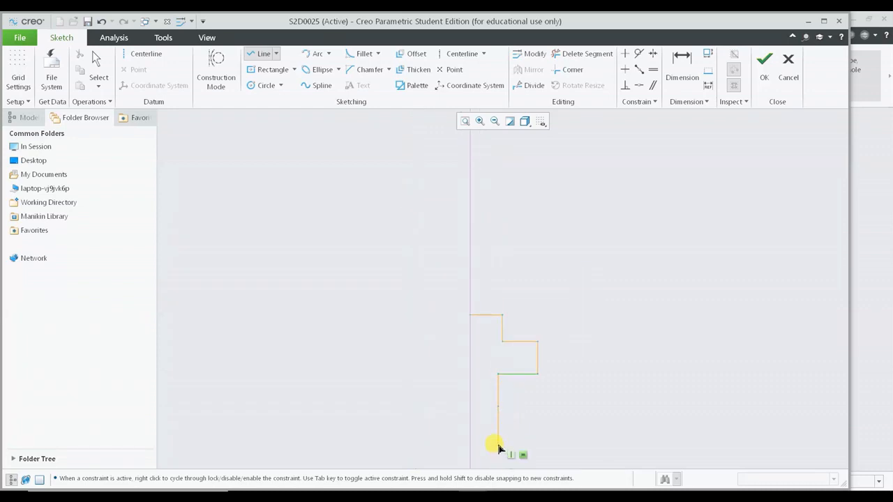
pyautogui.moveTo(500, 451); pyautogui.dragTo(499, 359, button='middle')
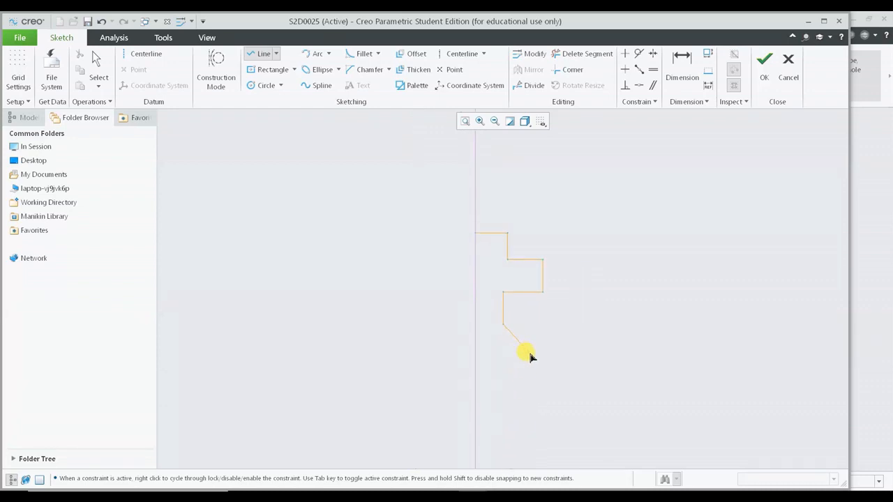
pyautogui.click(529, 353)
pyautogui.click(528, 403)
pyautogui.click(475, 403)
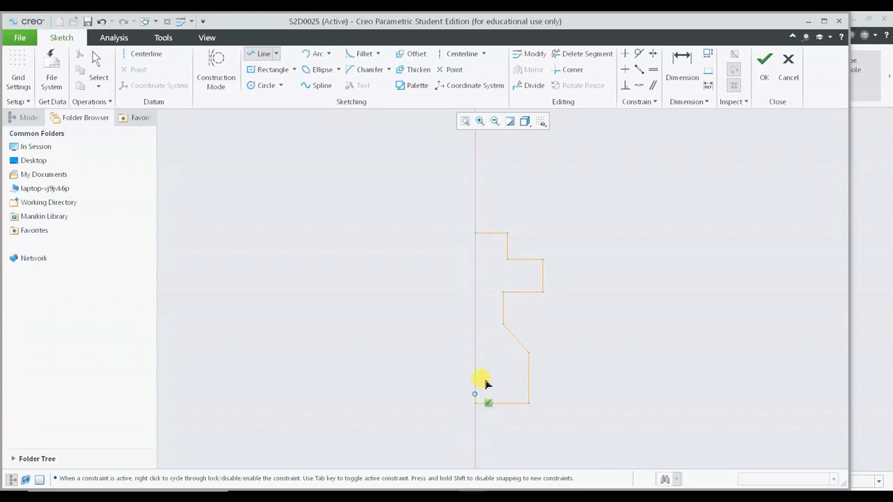
pyautogui.click(479, 238)
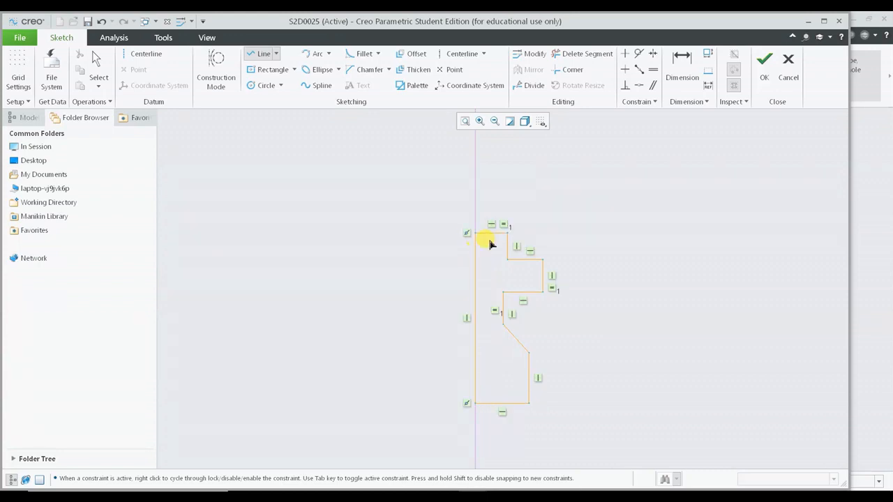
pyautogui.middleClick(648, 287)
pyautogui.moveTo(568, 305)
pyautogui.mouseDown(button='middle')
pyautogui.moveTo(524, 241)
pyautogui.moveTo(533, 304)
pyautogui.mouseUp(button='middle')
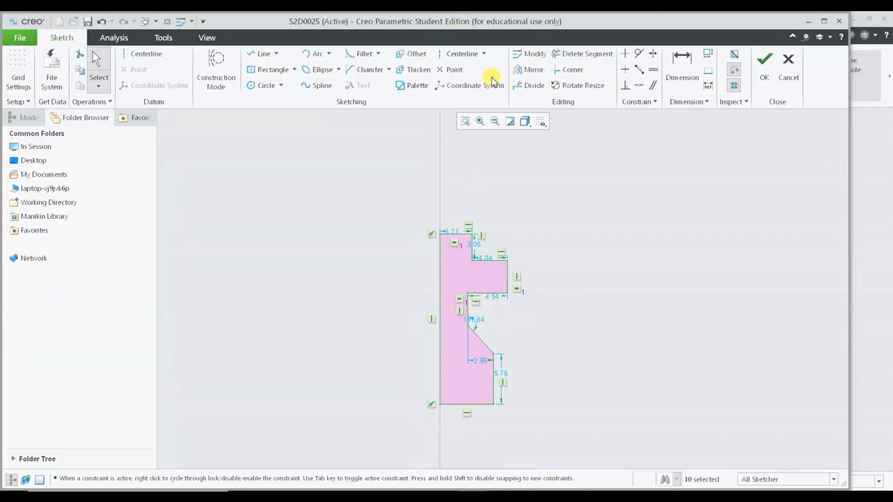
# - Dimension the full height of the profile along the centerline, accepting its drawn value
pyautogui.click(682, 66)
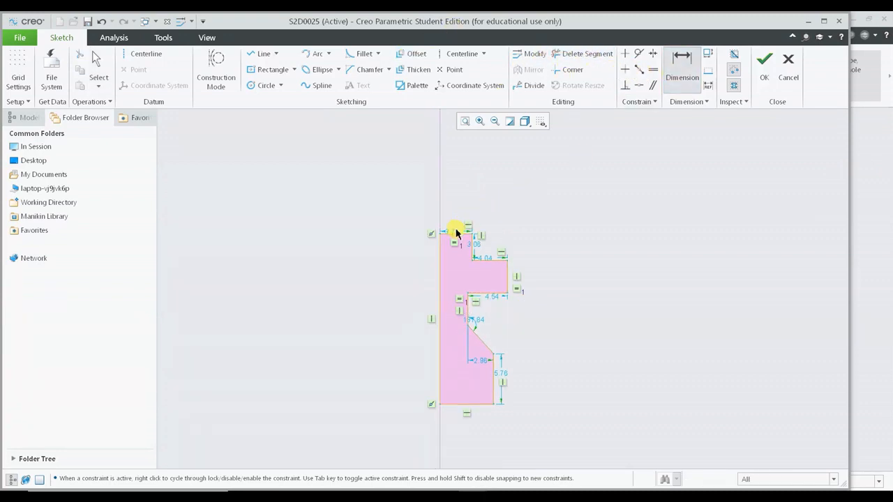
pyautogui.middleClick(341, 274)
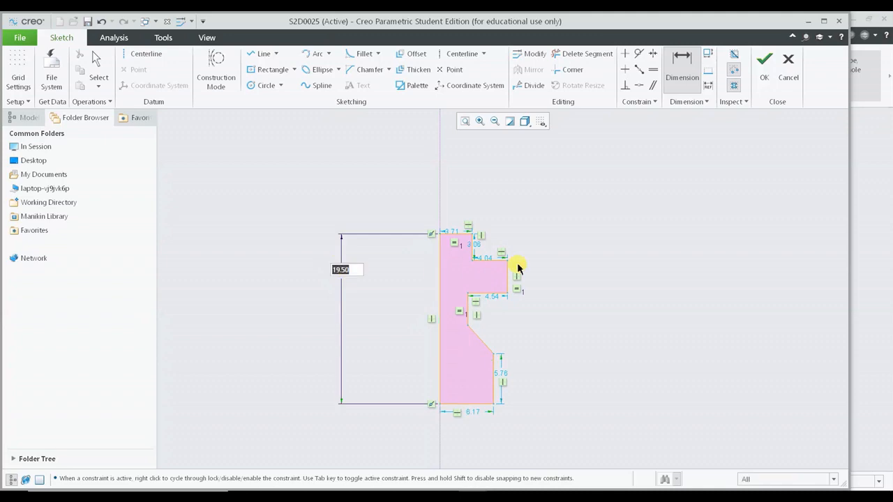
pyautogui.middleClick(378, 272)
pyautogui.scroll(1, 378, 272)
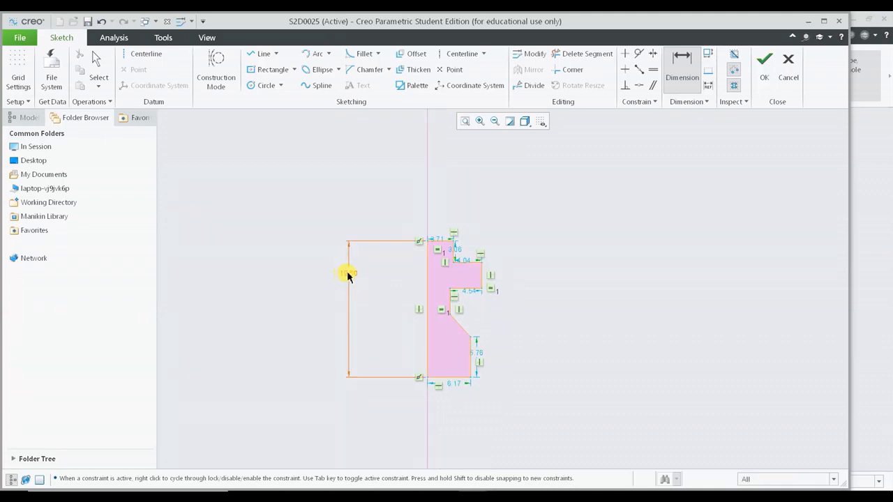
pyautogui.middleClick(392, 272)
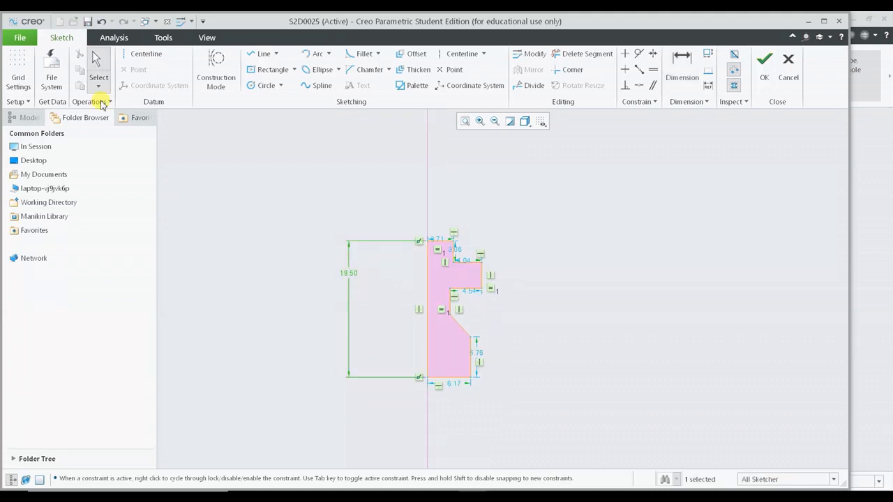
# - Try to switch to the PRT0001.PRT window, and decline to quit Sketcher
pyautogui.click(145, 23)
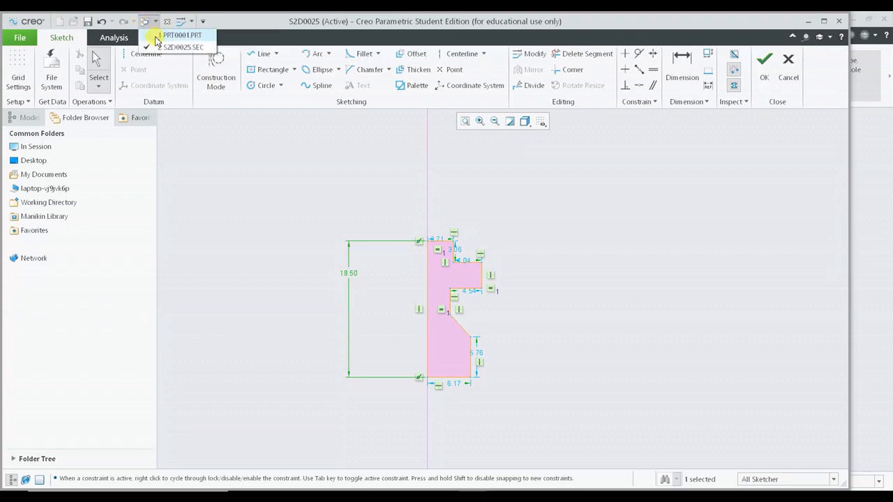
pyautogui.click(158, 35)
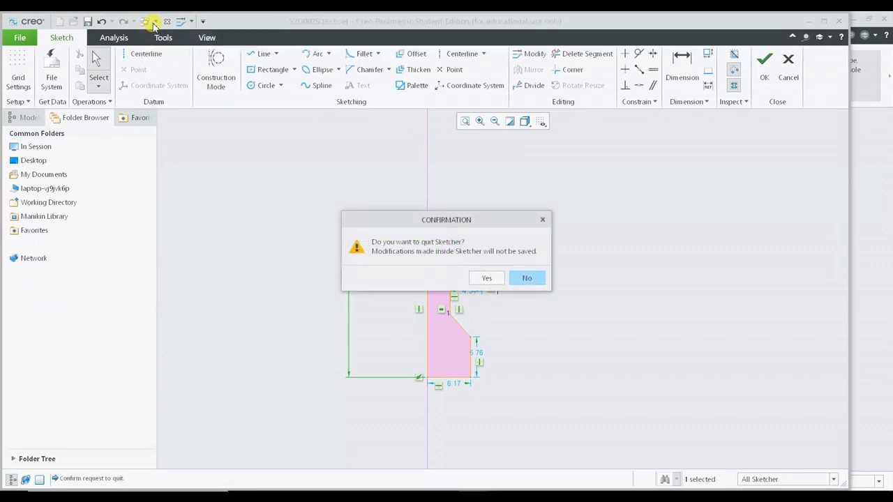
pyautogui.click(536, 278)
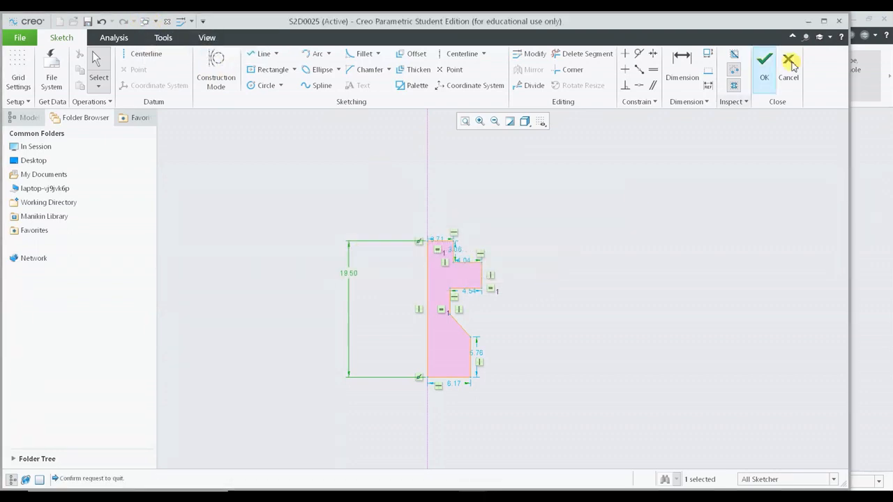
# - Look at the part window, return to the hole sketch, and accept the stepped profile
pyautogui.click(809, 22)
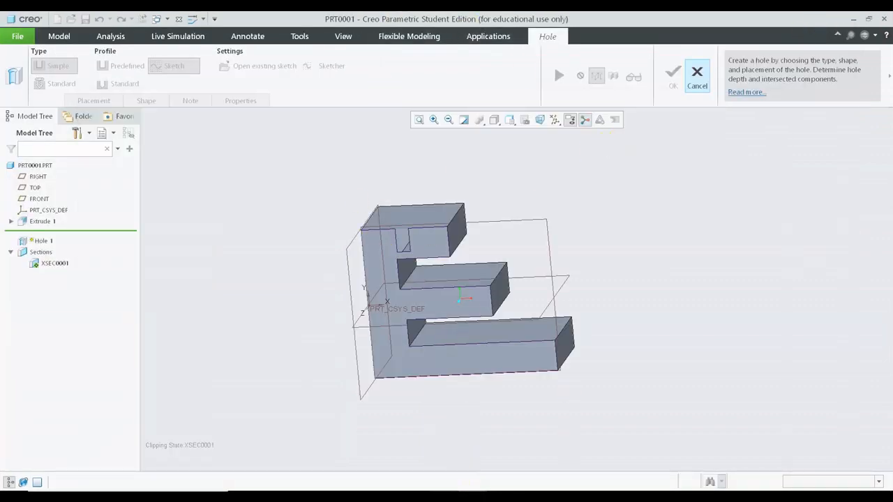
pyautogui.click(473, 497)
pyautogui.click(538, 455)
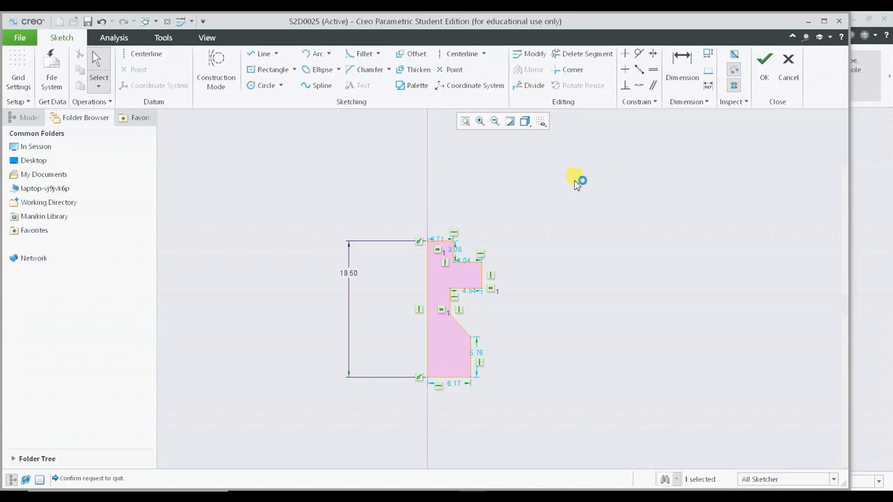
pyautogui.click(764, 65)
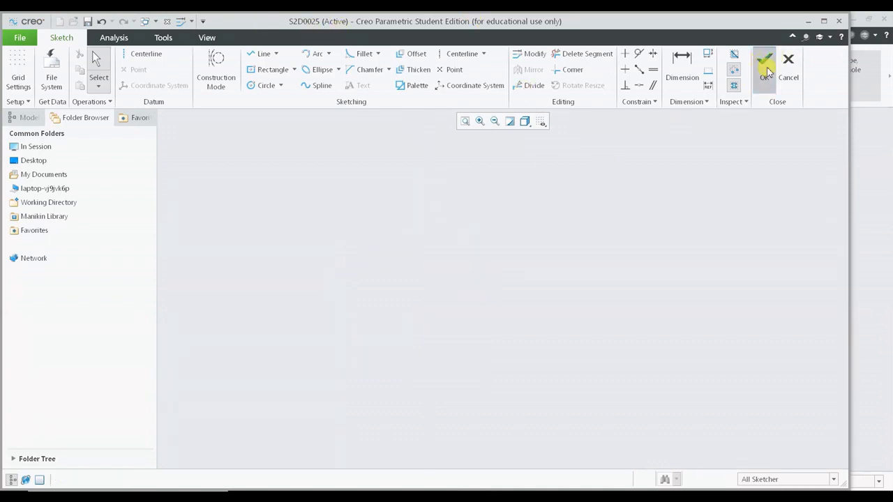
# - Inspect the size of the sketched hole preview in the sectioned part, and reopen its profile sketch
pyautogui.scroll(3, 419, 212)
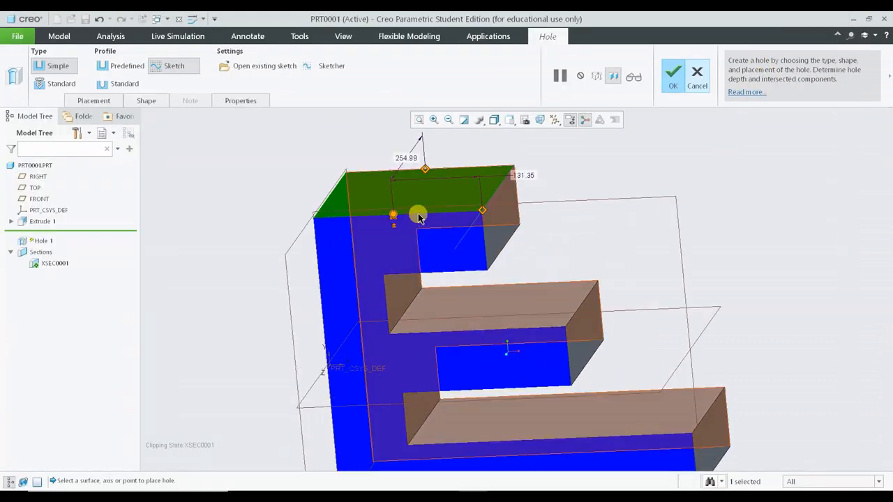
pyautogui.scroll(5, 393, 213)
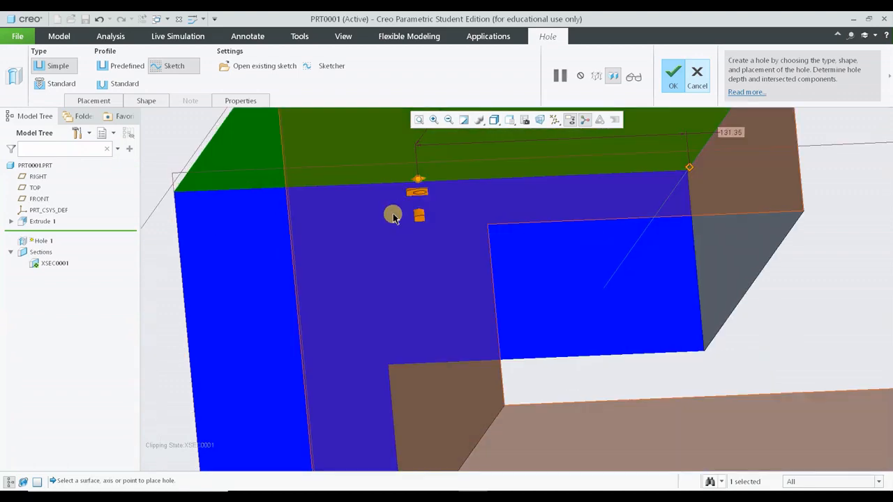
pyautogui.scroll(4, 441, 175)
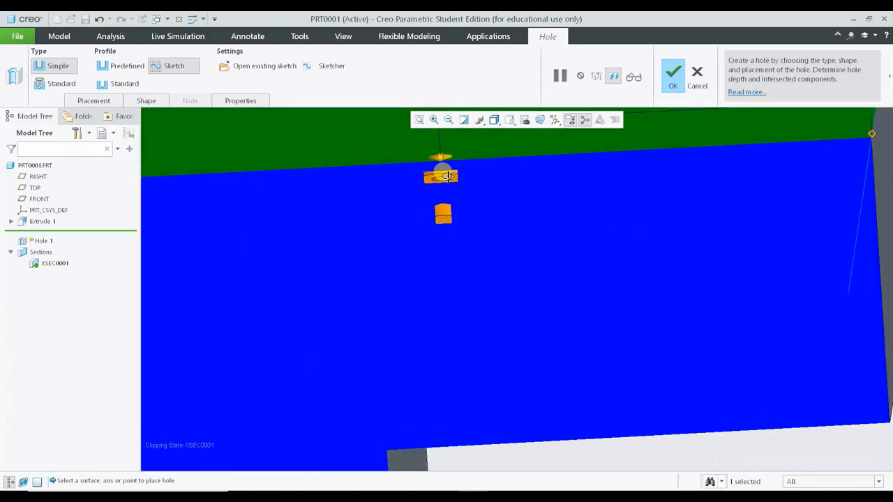
pyautogui.scroll(2, 450, 171)
pyautogui.scroll(-8, 448, 171)
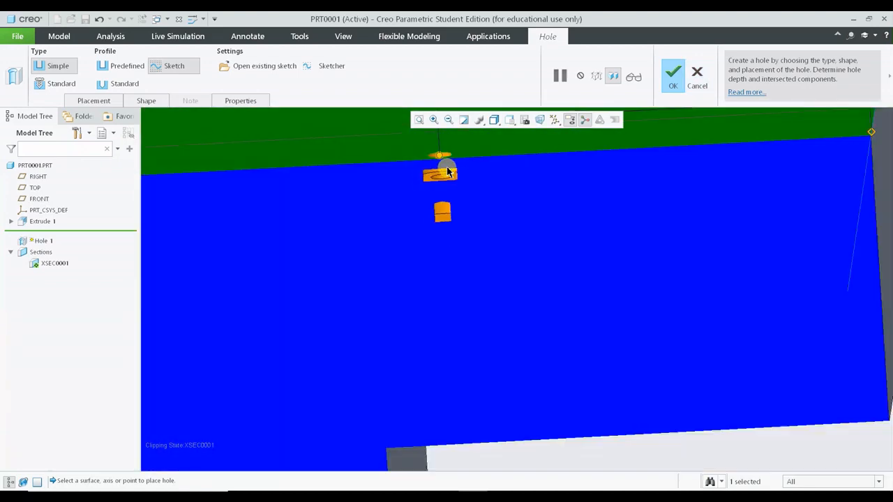
pyautogui.scroll(3, 447, 171)
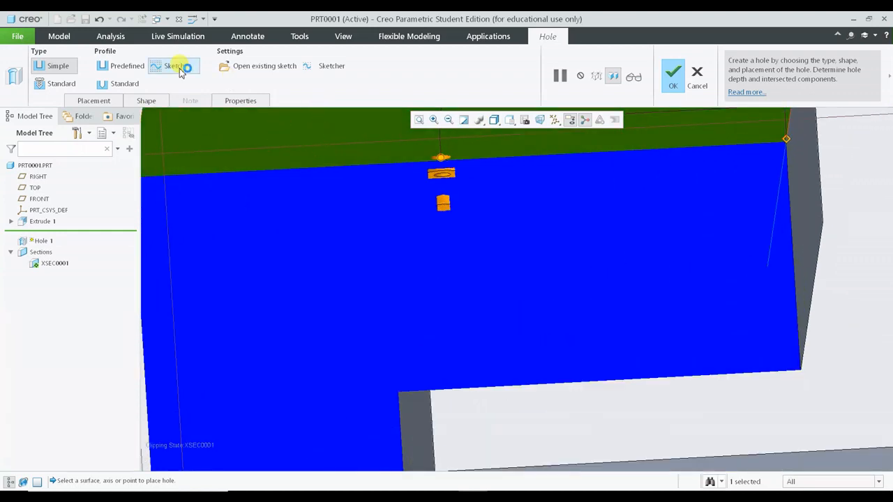
pyautogui.click(328, 66)
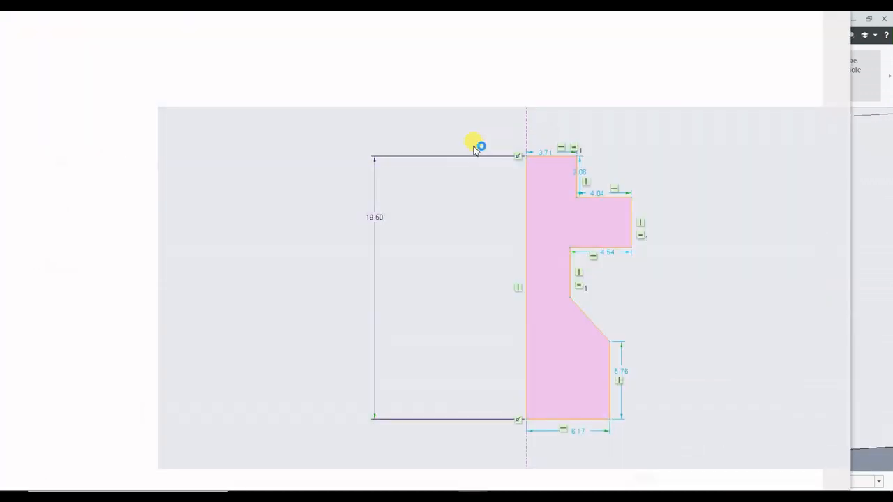
# - Review the stepped profile and move its overall height dimension closer to the geometry
pyautogui.scroll(-4, 522, 234)
pyautogui.scroll(1, 524, 239)
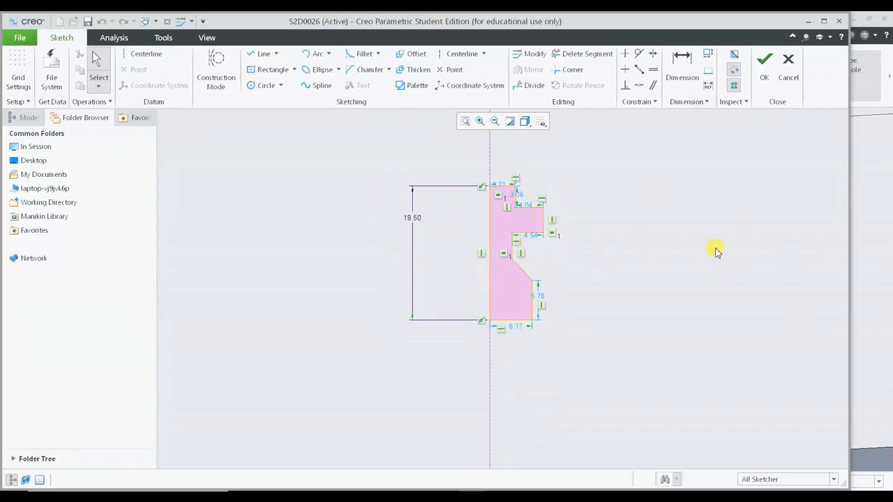
pyautogui.scroll(3, 558, 235)
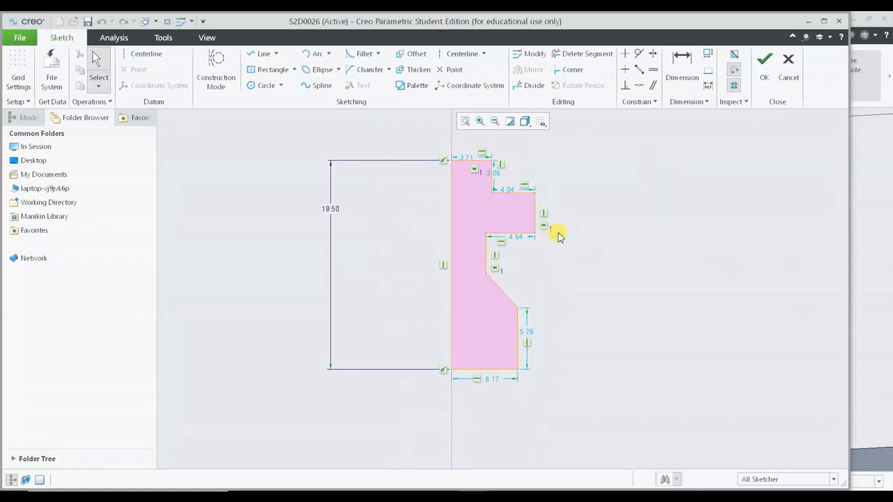
pyautogui.scroll(-3, 478, 195)
pyautogui.scroll(3, 450, 170)
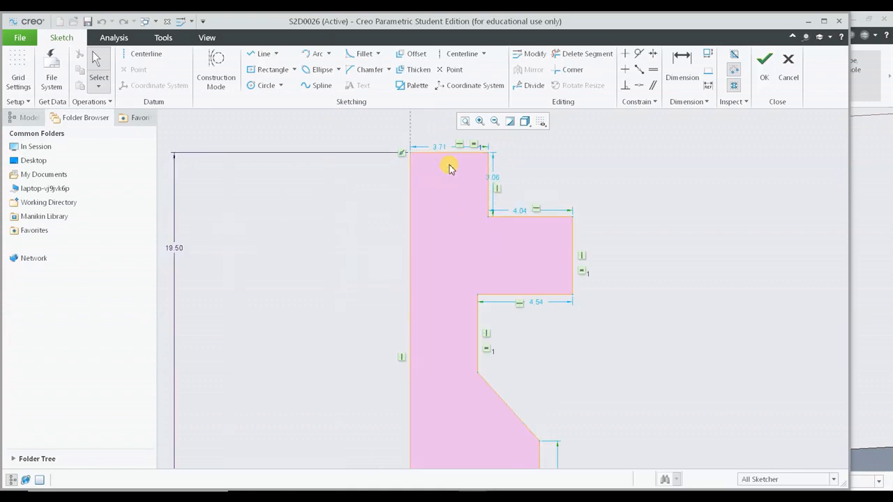
pyautogui.scroll(-1, 564, 258)
pyautogui.scroll(-2, 564, 258)
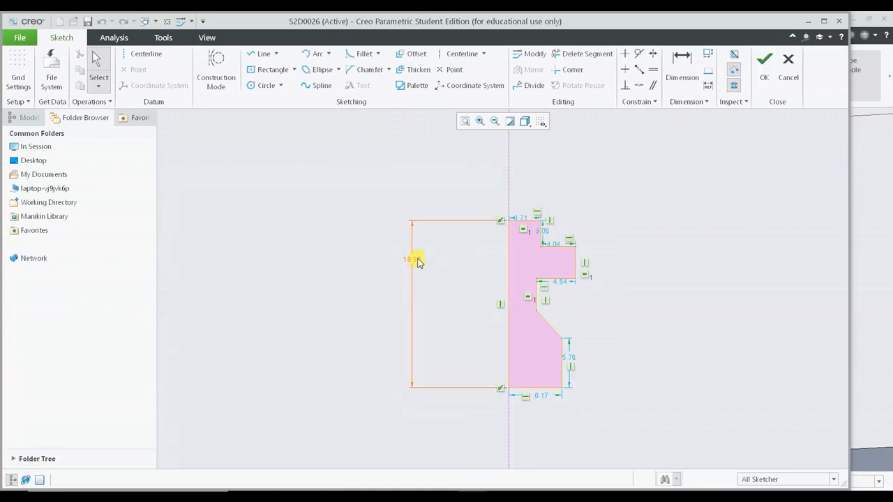
pyautogui.moveTo(416, 258); pyautogui.dragTo(465, 298)
# - Scale the whole profile proportionally by modifying its dimensions with Lock Scale on and the overall height set to 100
pyautogui.moveTo(377, 174); pyautogui.dragTo(618, 431)
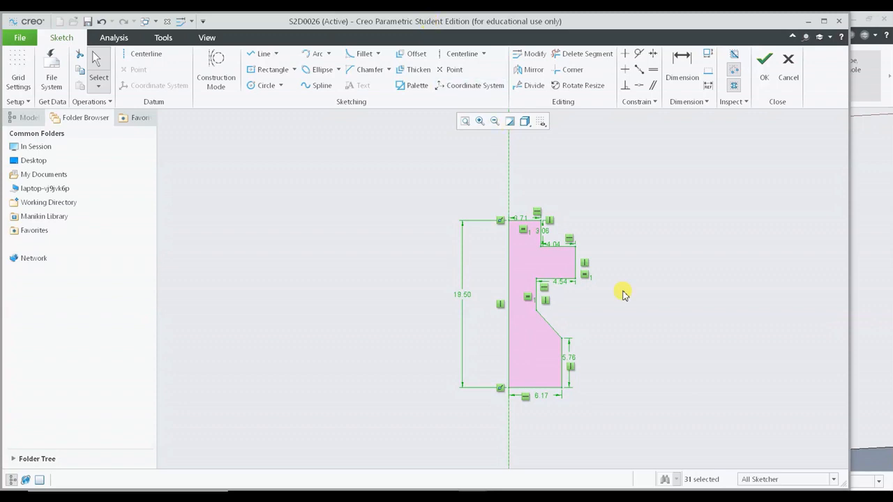
pyautogui.moveTo(441, 194)
pyautogui.mouseDown()
pyautogui.moveTo(618, 395)
pyautogui.moveTo(632, 435)
pyautogui.mouseUp()
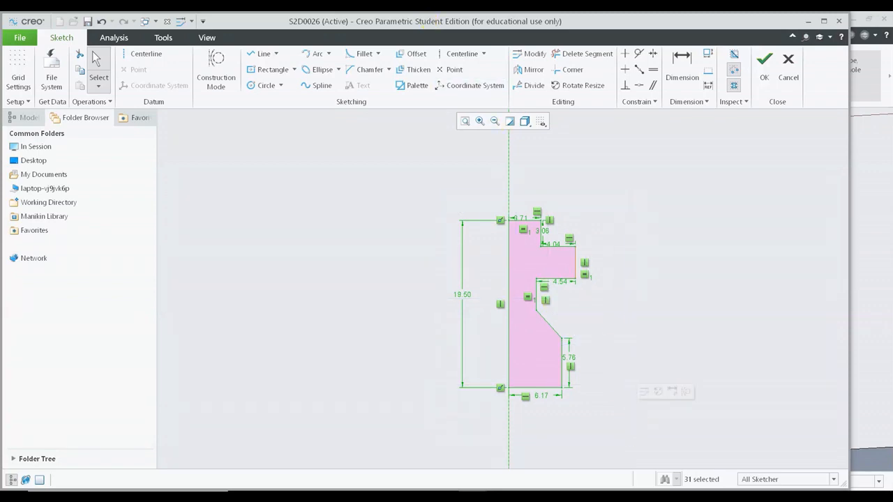
pyautogui.click(539, 56)
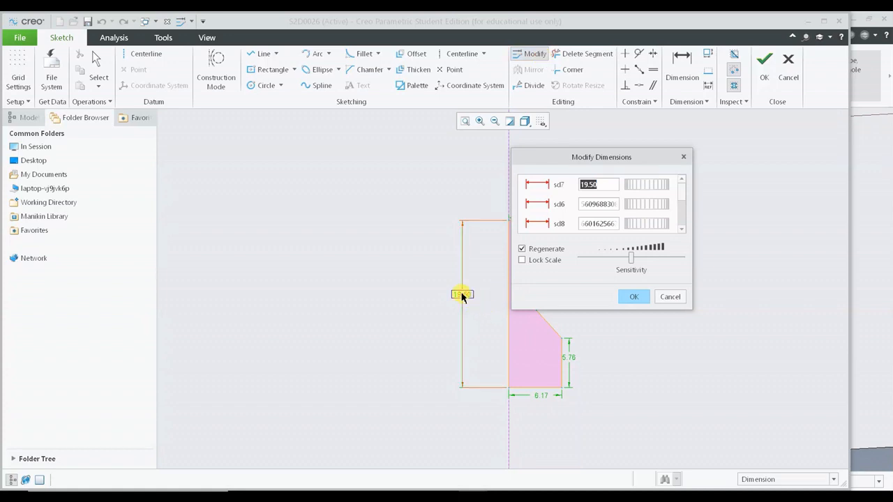
pyautogui.click(544, 260)
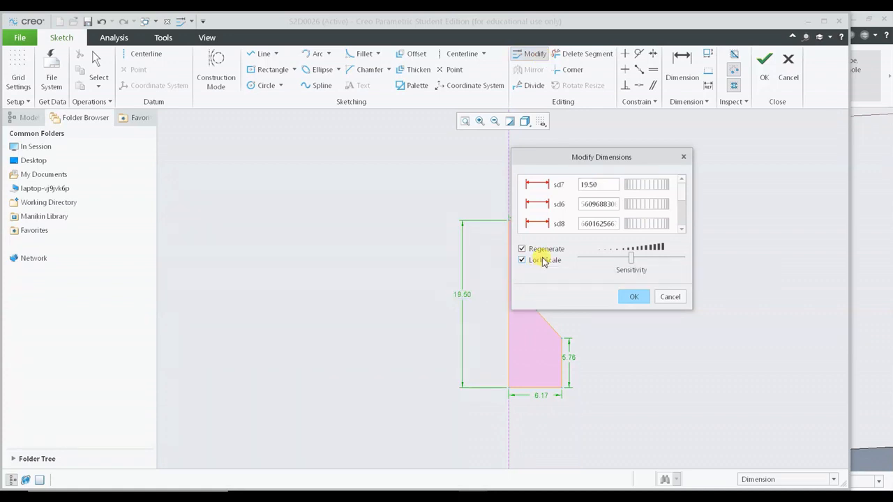
pyautogui.doubleClick(592, 185)
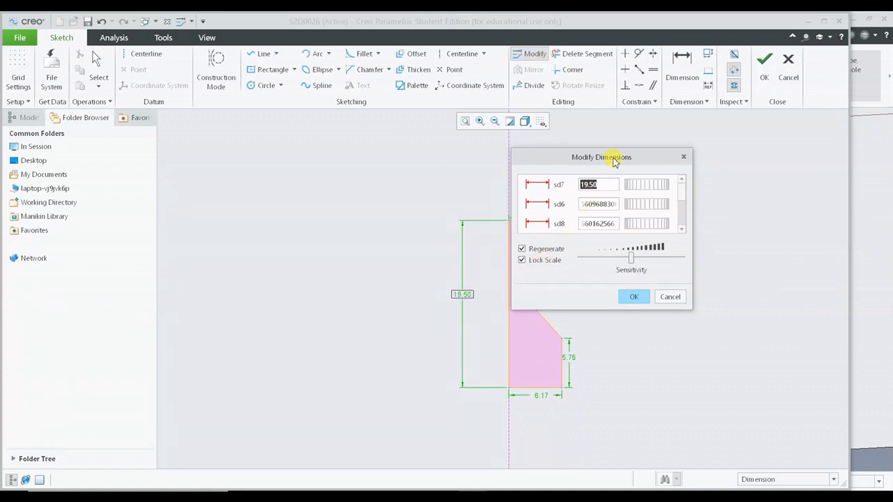
pyautogui.moveTo(600, 161); pyautogui.dragTo(209, 166)
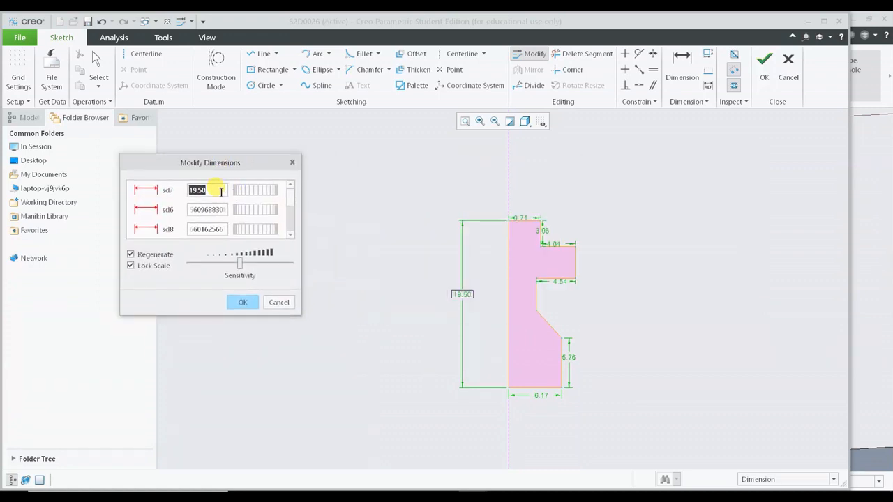
pyautogui.write('100')
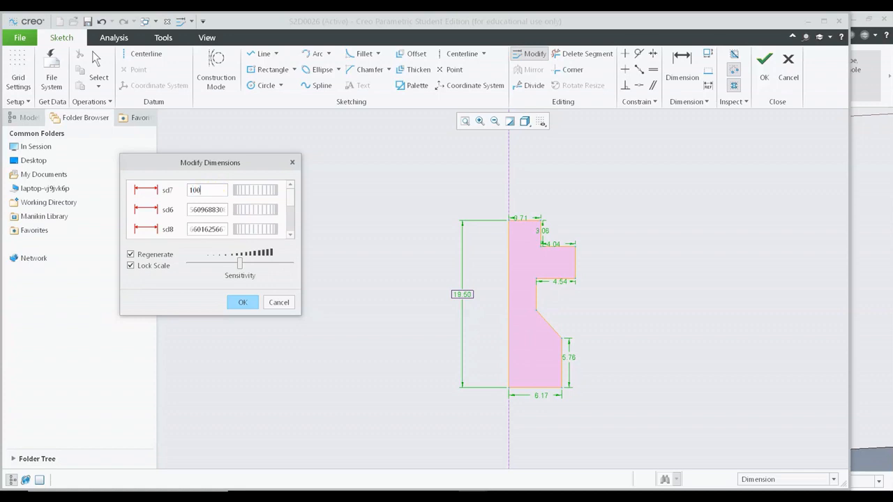
pyautogui.press('Return')
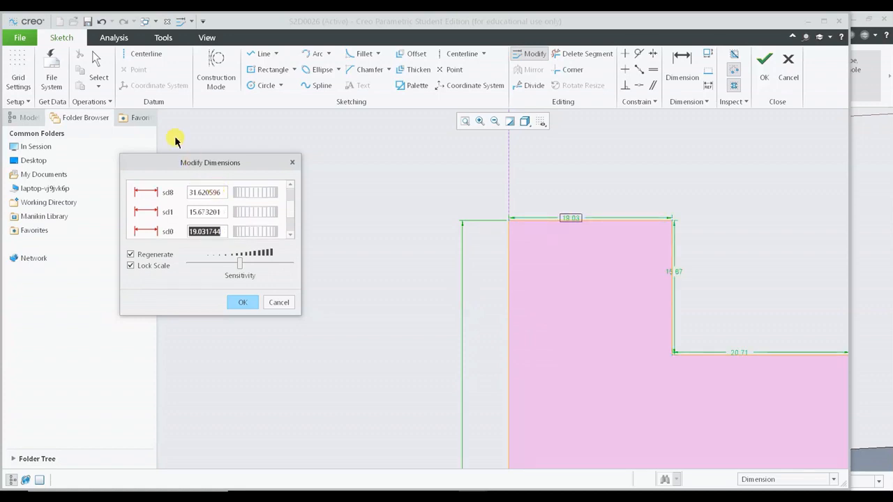
pyautogui.click(464, 123)
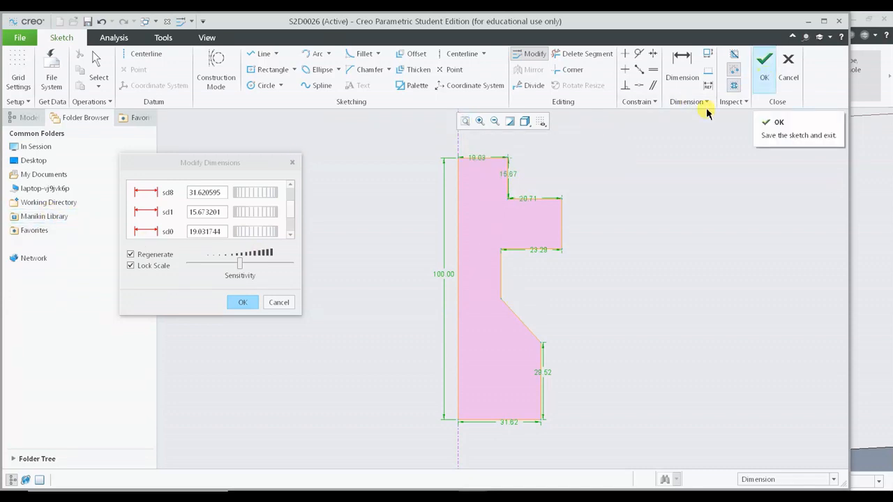
pyautogui.click(240, 302)
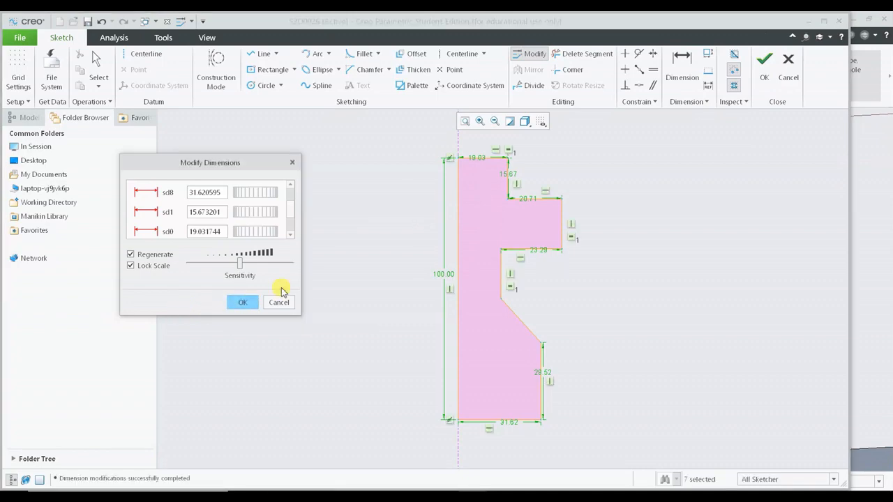
# - Accept the scaled sketch to preview the hole in the part, and reopen the profile sketch
pyautogui.click(771, 74)
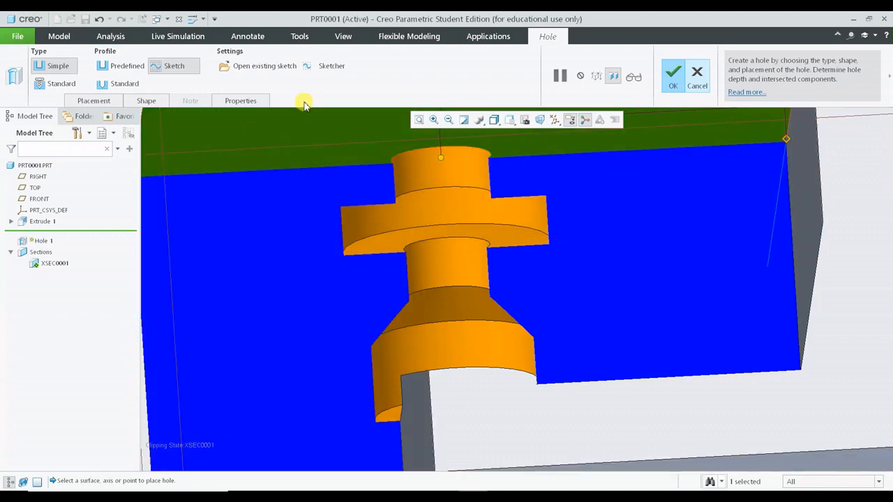
pyautogui.click(331, 68)
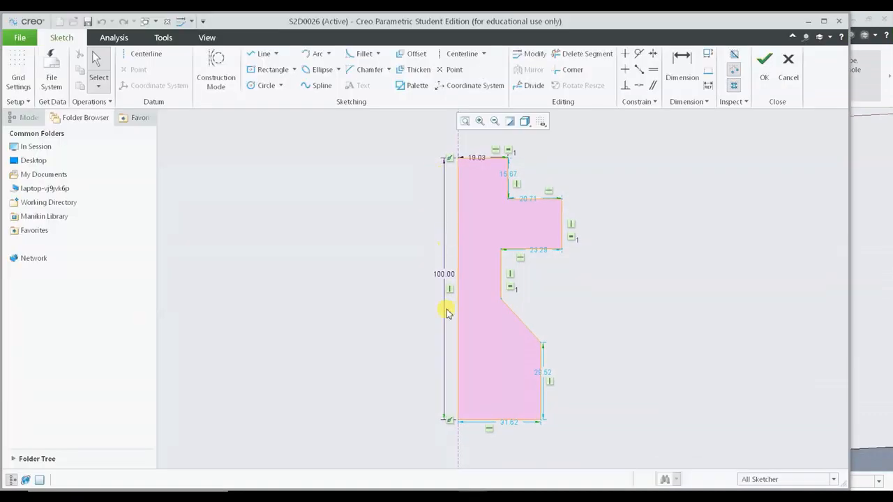
pyautogui.scroll(-4, 423, 178)
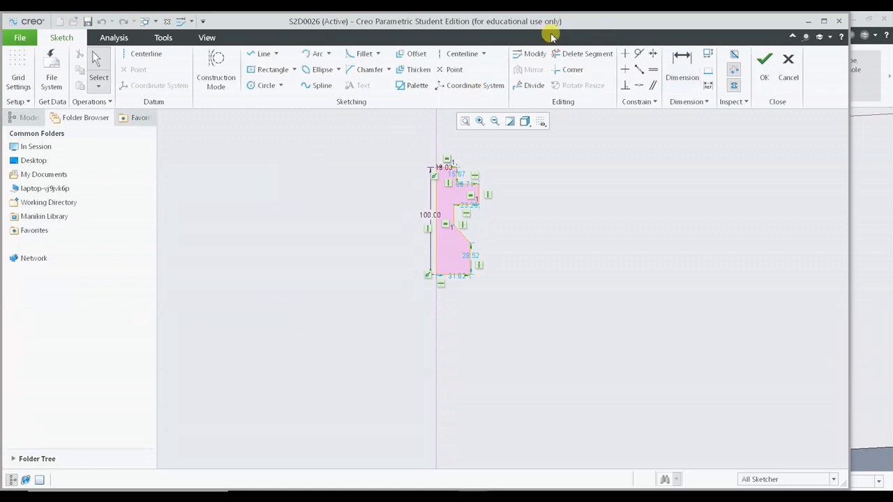
# - Try setting the profile's overall height to 80 without Lock Scale, and undo the change
pyautogui.moveTo(383, 145)
pyautogui.mouseDown()
pyautogui.moveTo(525, 252)
pyautogui.moveTo(542, 305)
pyautogui.mouseUp()
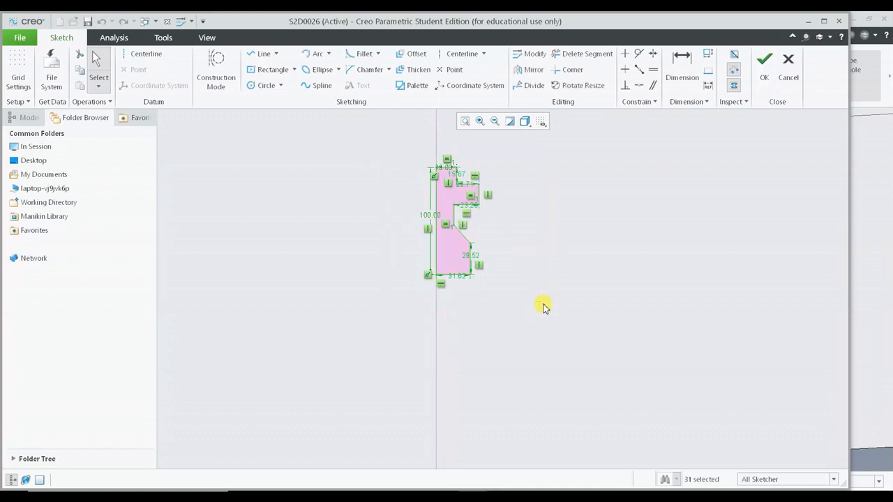
pyautogui.click(534, 55)
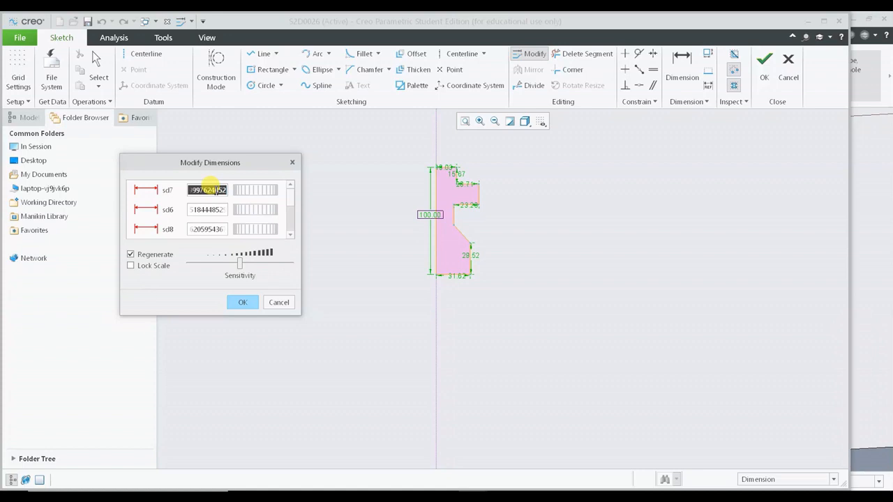
pyautogui.write('80')
pyautogui.press('Return')
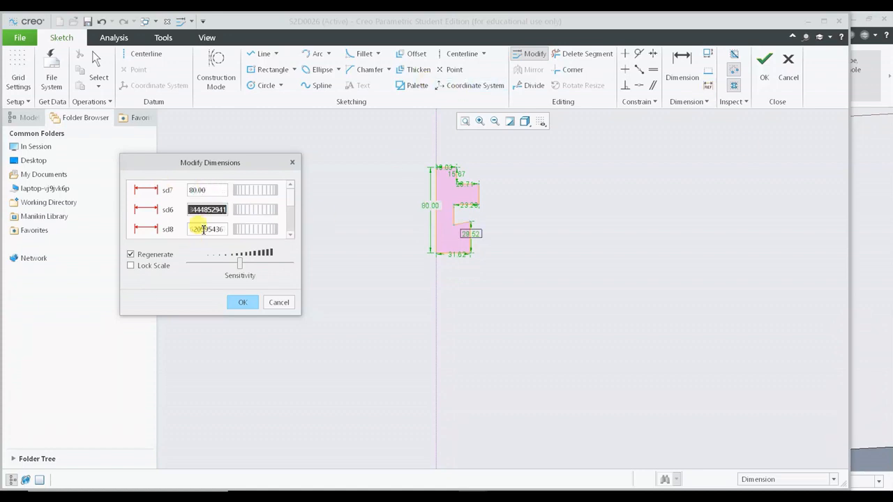
pyautogui.hotkey('ctrl', 'z')
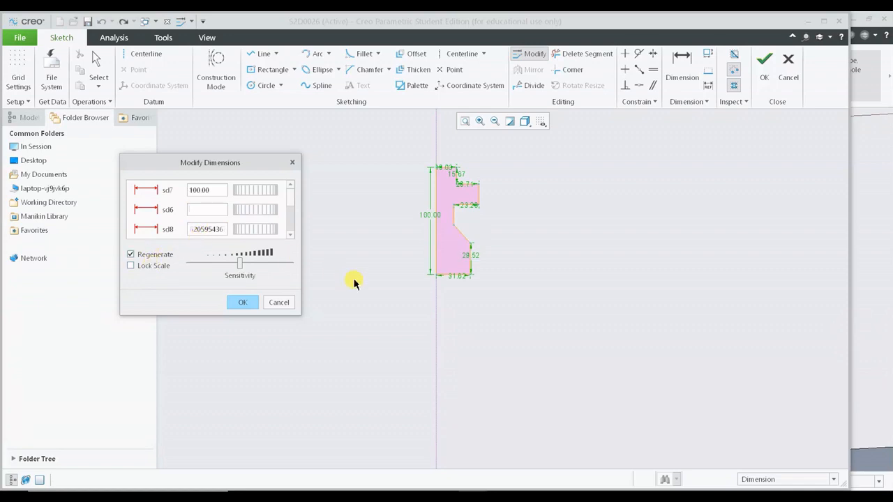
pyautogui.click(278, 303)
# - Scale the whole profile proportionally to an overall height of 80 with Lock Scale on, and accept the sketch
pyautogui.moveTo(393, 138); pyautogui.dragTo(542, 322)
pyautogui.click(531, 54)
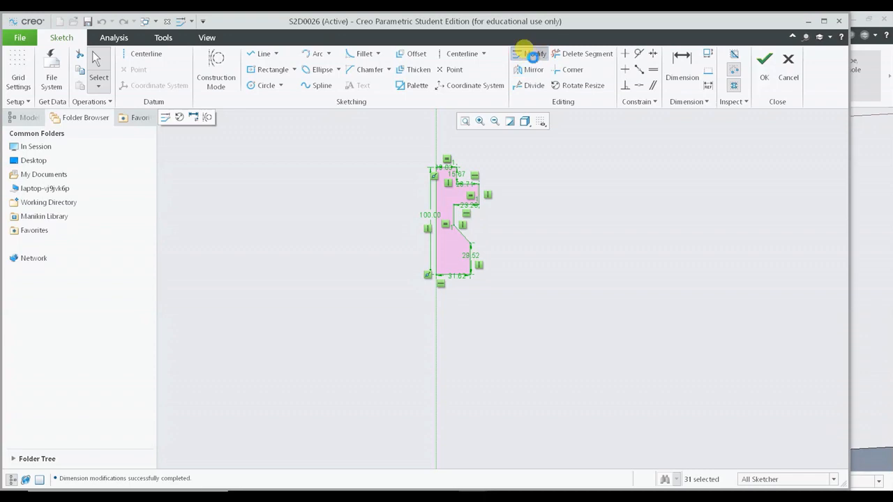
pyautogui.click(148, 266)
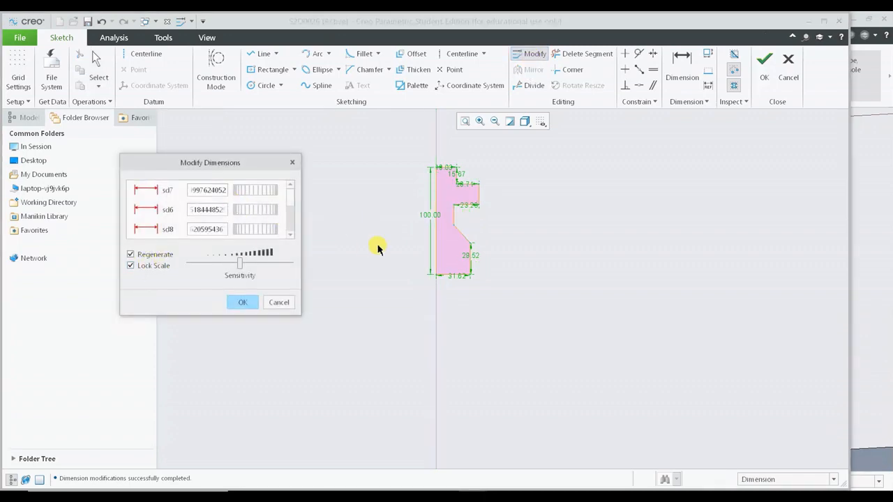
pyautogui.doubleClick(207, 190)
pyautogui.write('80')
pyautogui.press('Return')
pyautogui.doubleClick(208, 197)
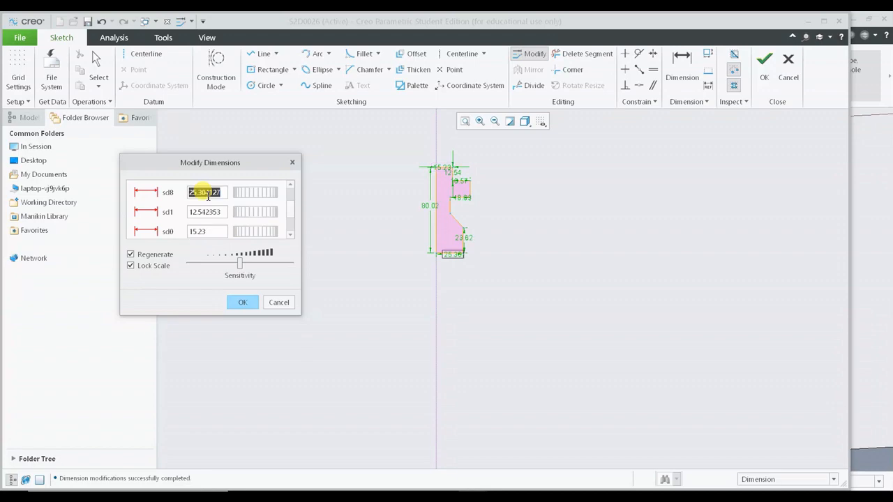
pyautogui.click(242, 302)
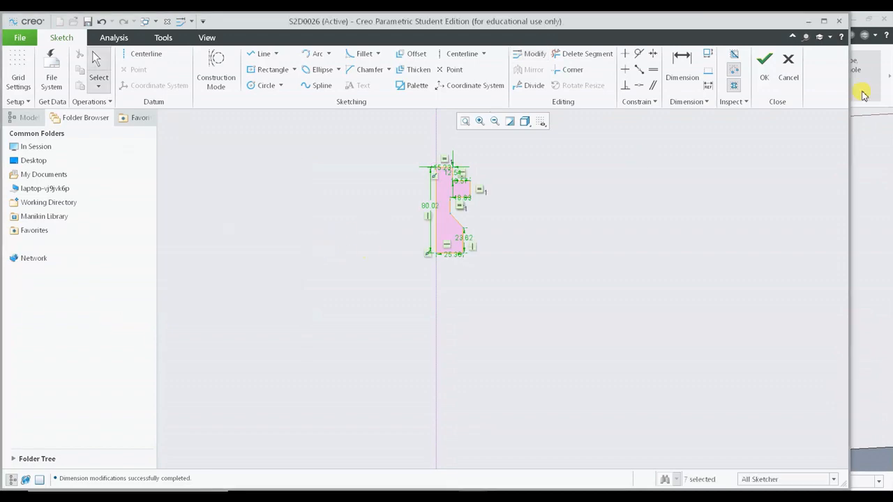
pyautogui.click(763, 78)
pyautogui.scroll(5, 544, 335)
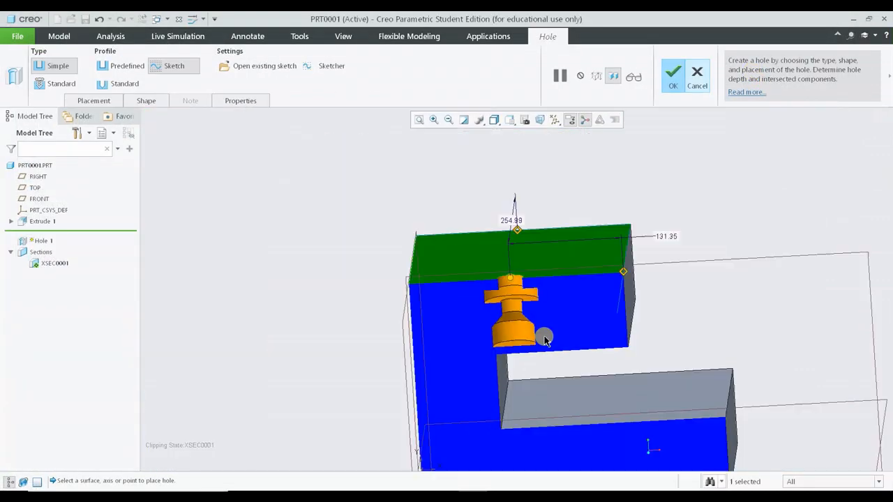
# - Inspect the sketched hole's preview in the sectioned upper arm and accept the redefinition of Hole 1
pyautogui.moveTo(545, 337); pyautogui.dragTo(591, 323, button='middle')
pyautogui.scroll(-3, 497, 288)
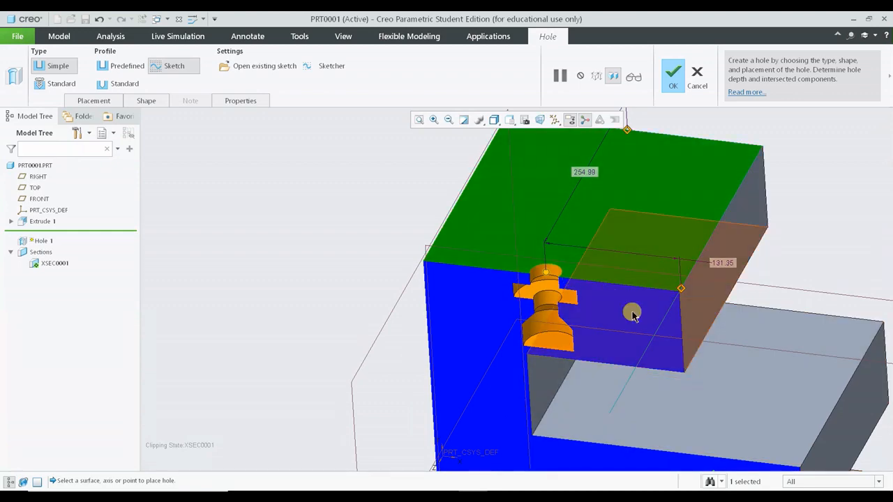
pyautogui.keyDown('shift'); pyautogui.moveTo(655, 325); pyautogui.dragTo(634, 277, button='middle'); pyautogui.keyUp('shift')
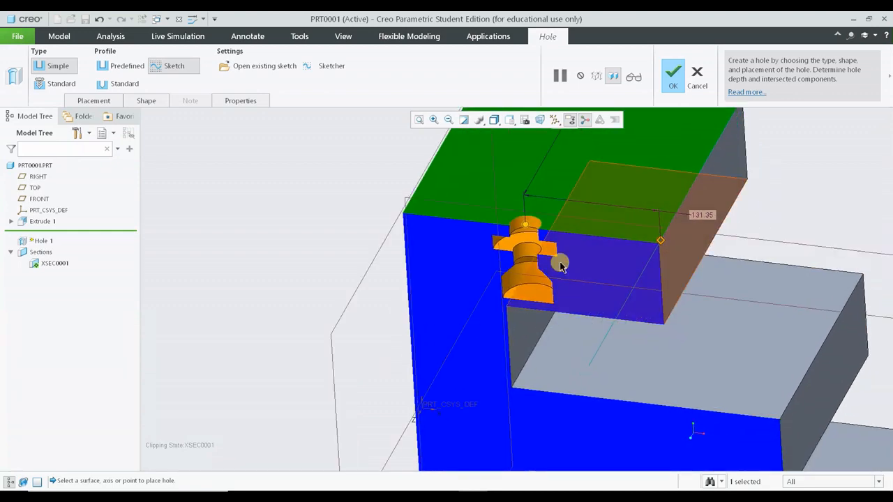
pyautogui.moveTo(534, 288); pyautogui.dragTo(533, 190, button='middle')
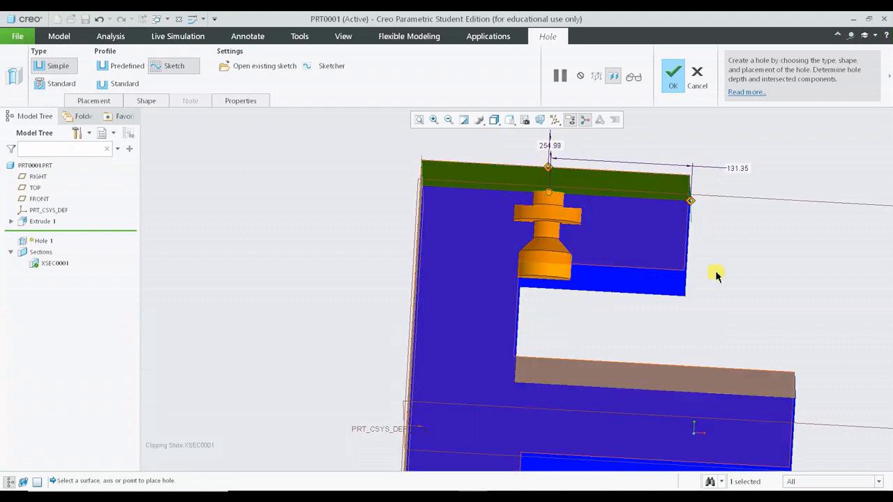
pyautogui.moveTo(523, 194); pyautogui.dragTo(467, 245, button='middle')
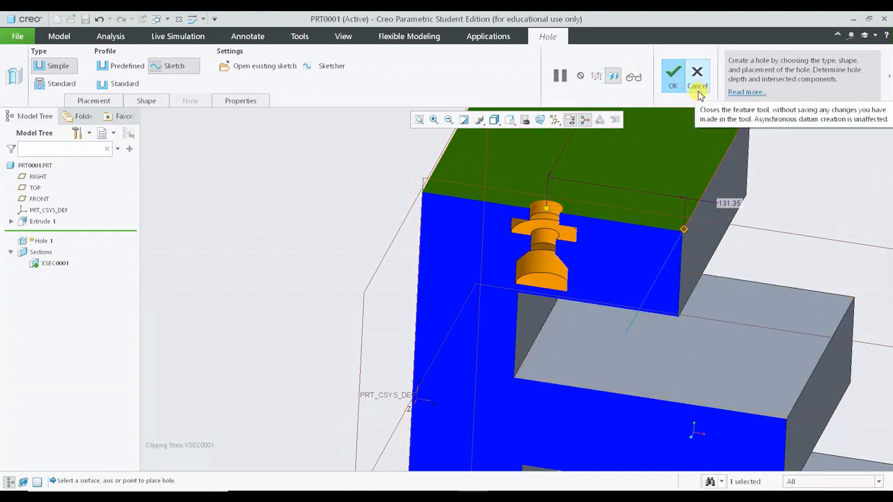
pyautogui.click(673, 76)
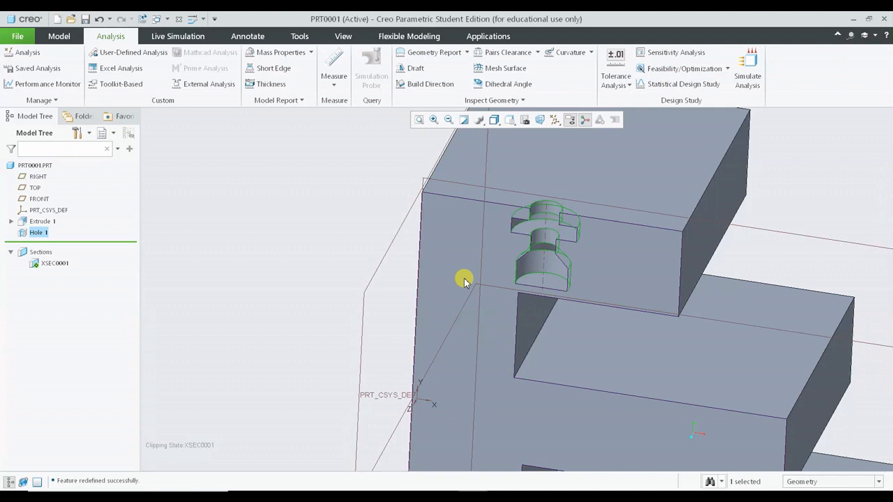
pyautogui.click(305, 224)
pyautogui.moveTo(646, 249)
pyautogui.mouseDown(button='middle')
pyautogui.moveTo(614, 243)
pyautogui.moveTo(641, 245)
pyautogui.mouseUp(button='middle')
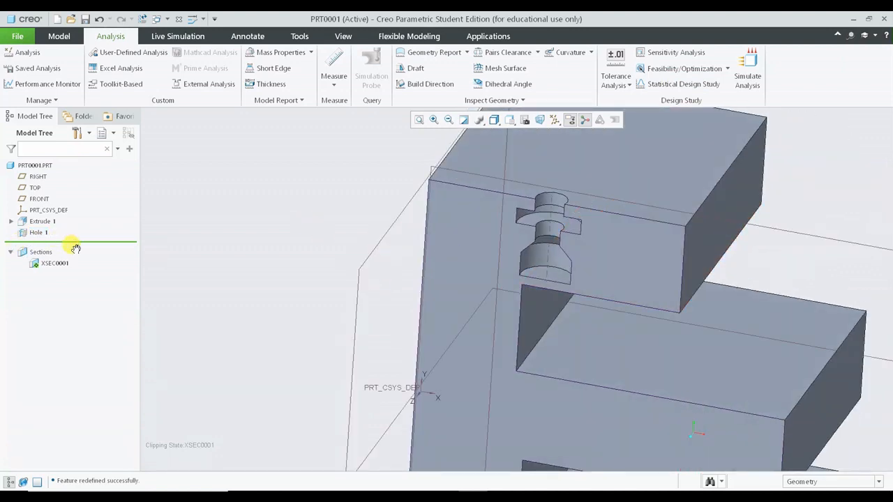
# - Delete the cross section XSEC0001 from the part
pyautogui.click(56, 264)
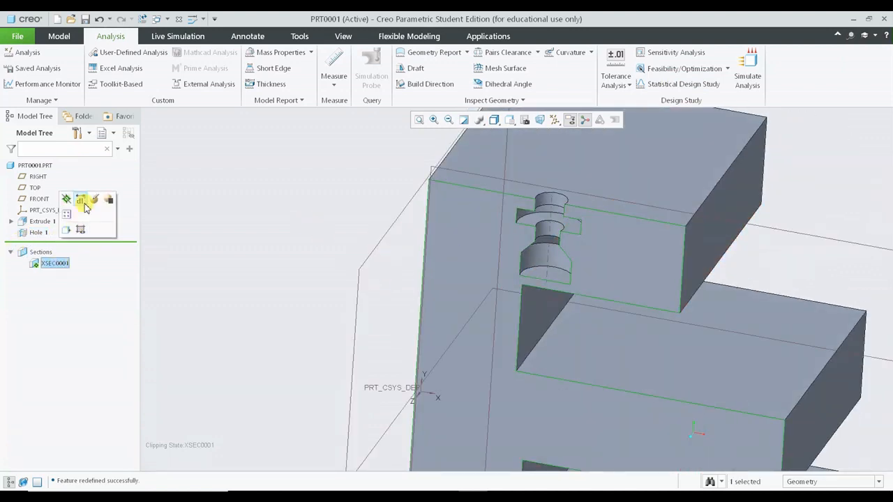
pyautogui.rightClick(68, 265)
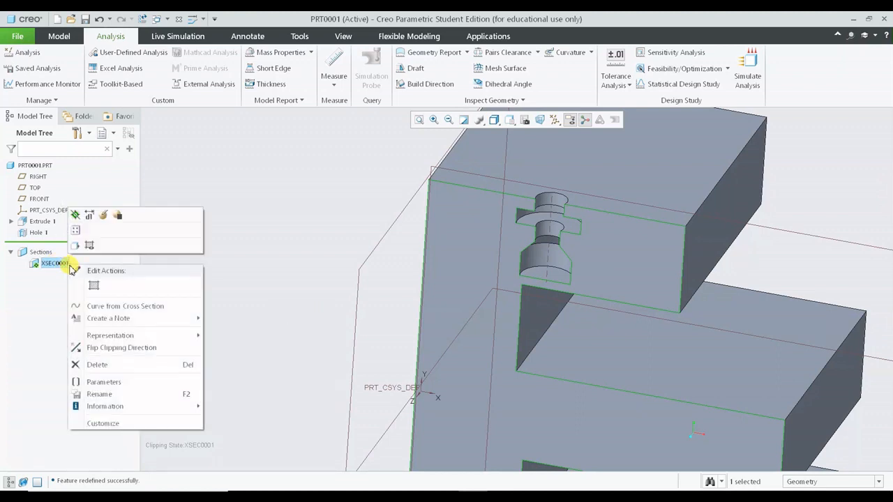
pyautogui.click(97, 365)
pyautogui.click(412, 271)
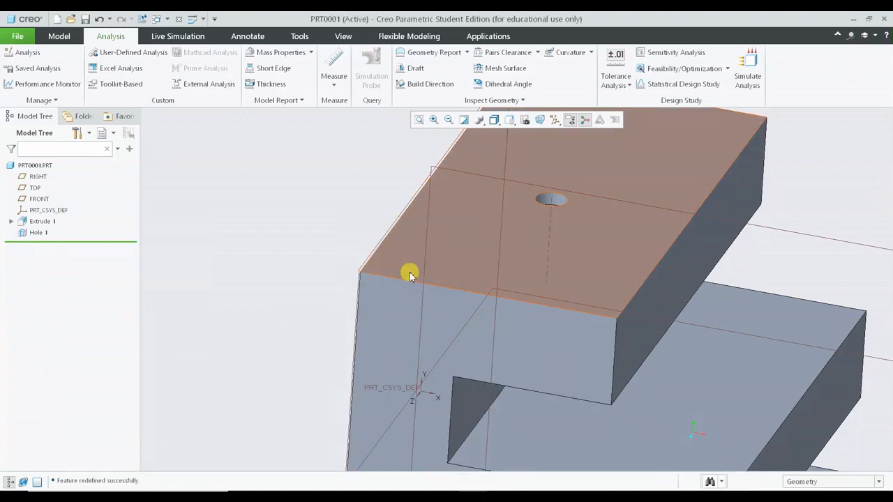
pyautogui.scroll(3, 402, 265)
pyautogui.moveTo(403, 265); pyautogui.dragTo(440, 254, button='middle')
pyautogui.scroll(-1, 455, 251)
pyautogui.scroll(-4, 455, 252)
pyautogui.scroll(3, 440, 254)
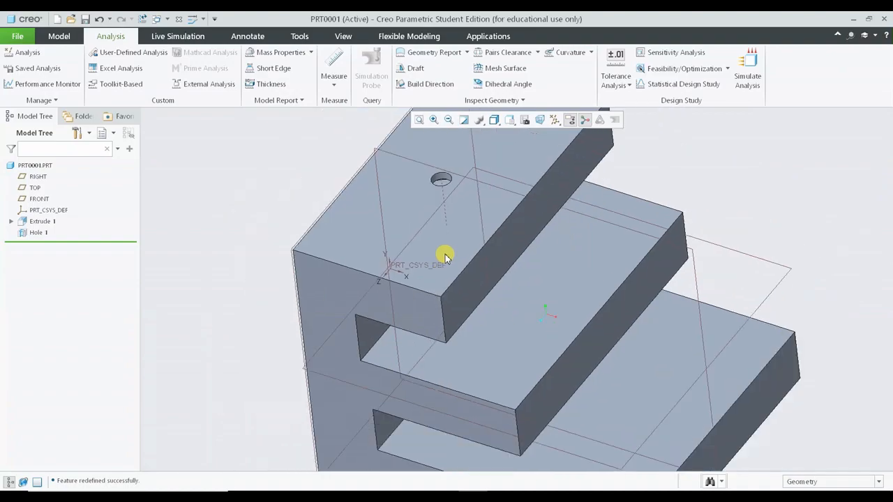